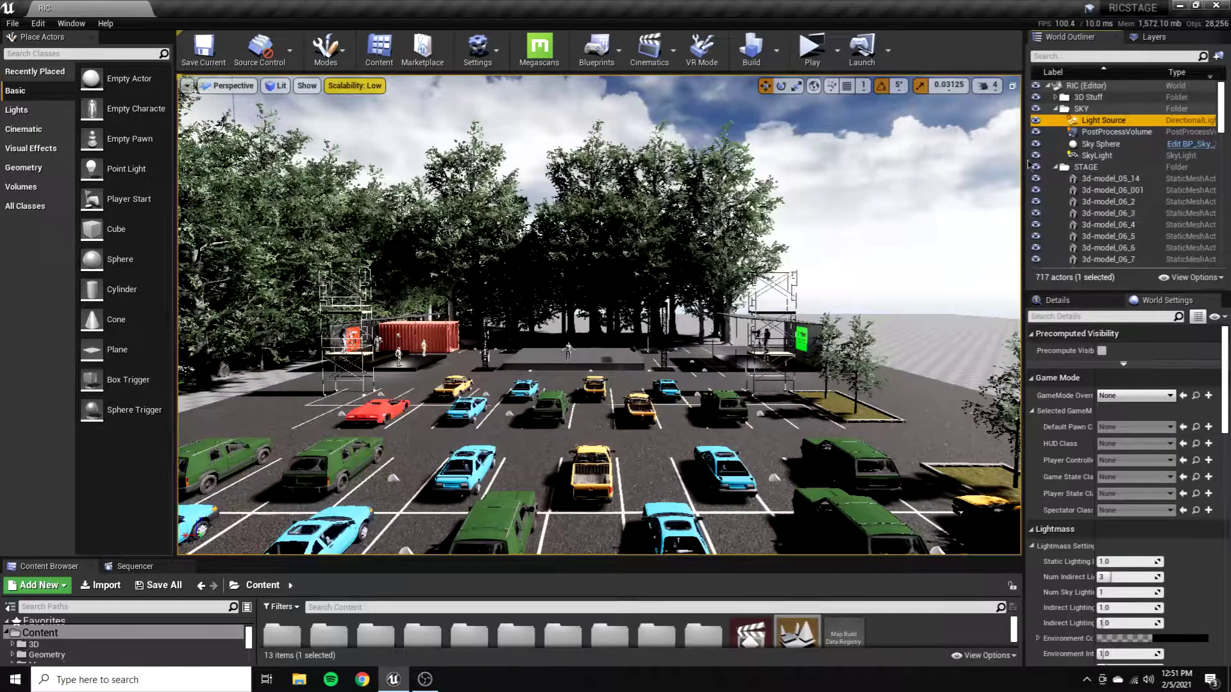
Toggle the visibility of the SkyLight and the Light Source off and back on to compare their effect on the scene
drag(1023, 157, 992, 157)
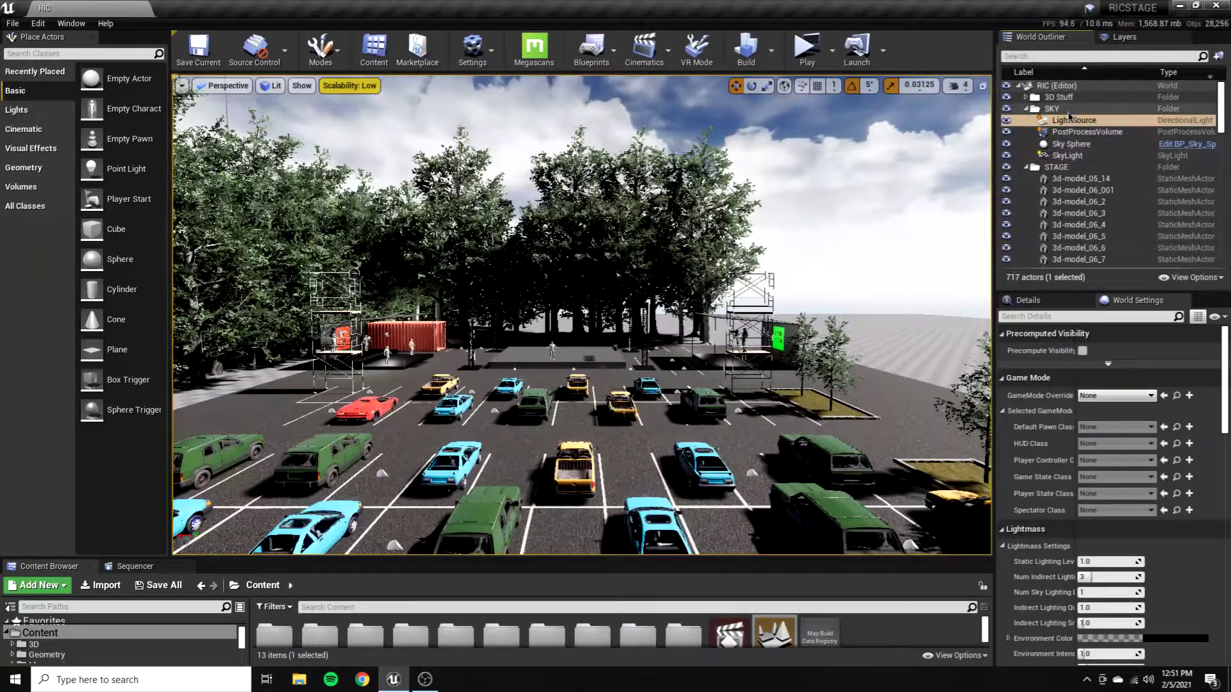
click(1069, 145)
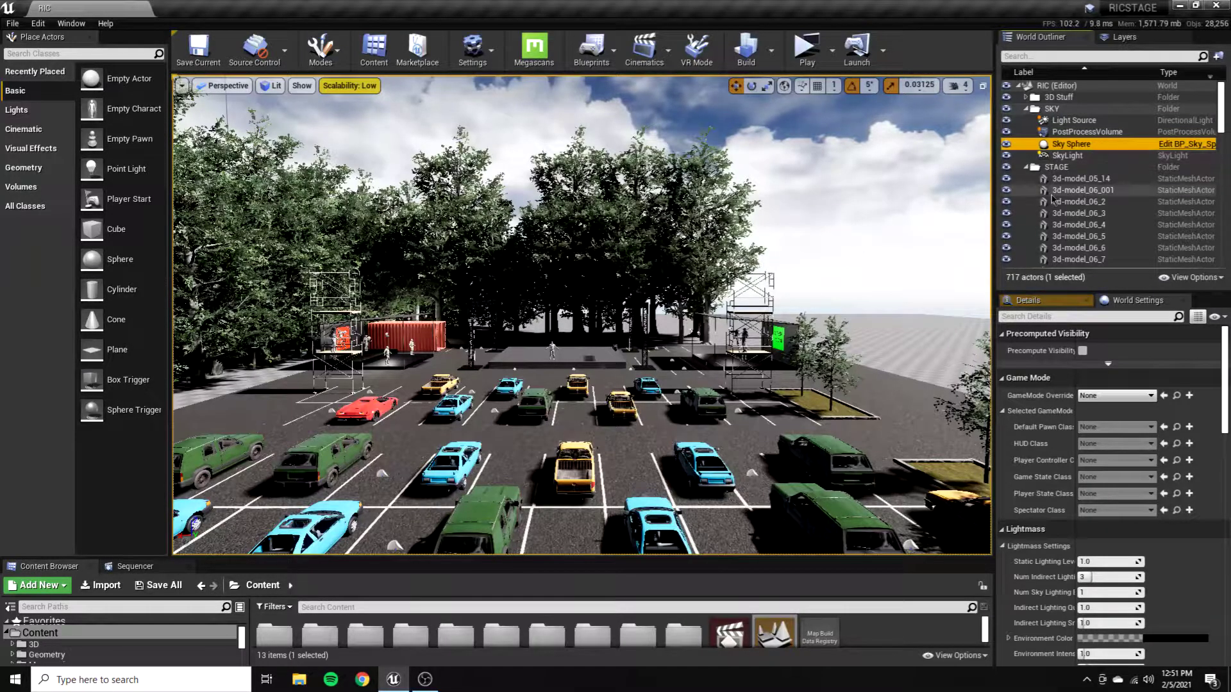
click(1006, 156)
click(1006, 156)
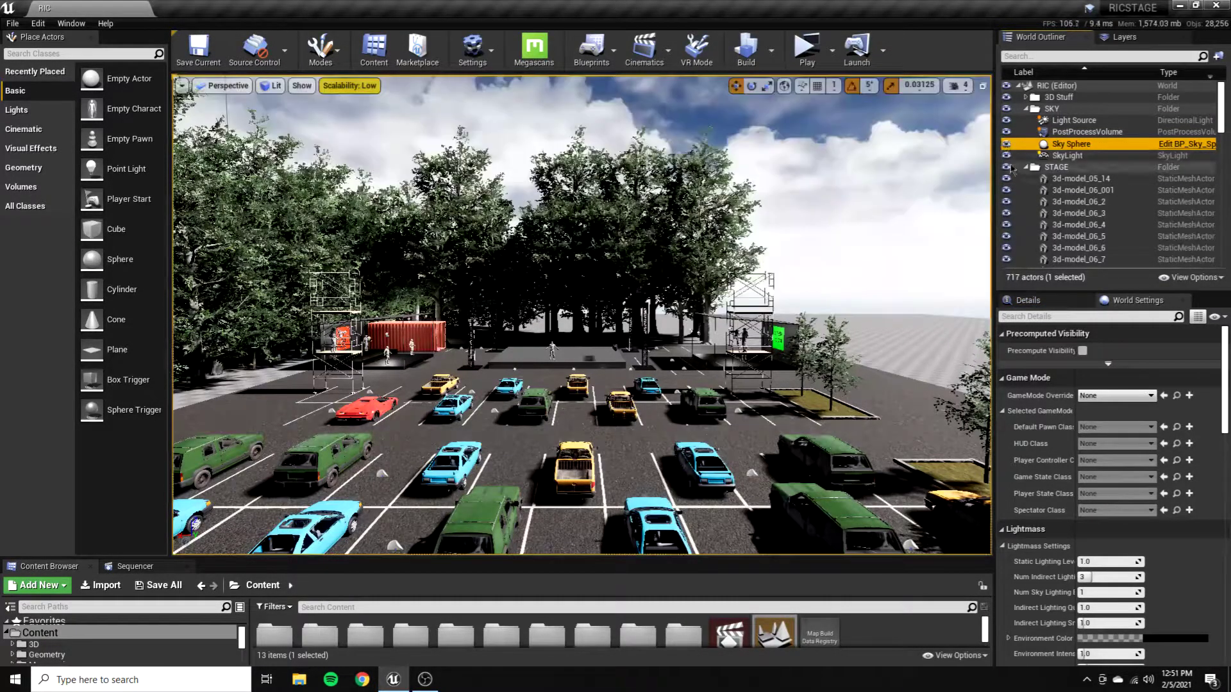
click(1005, 120)
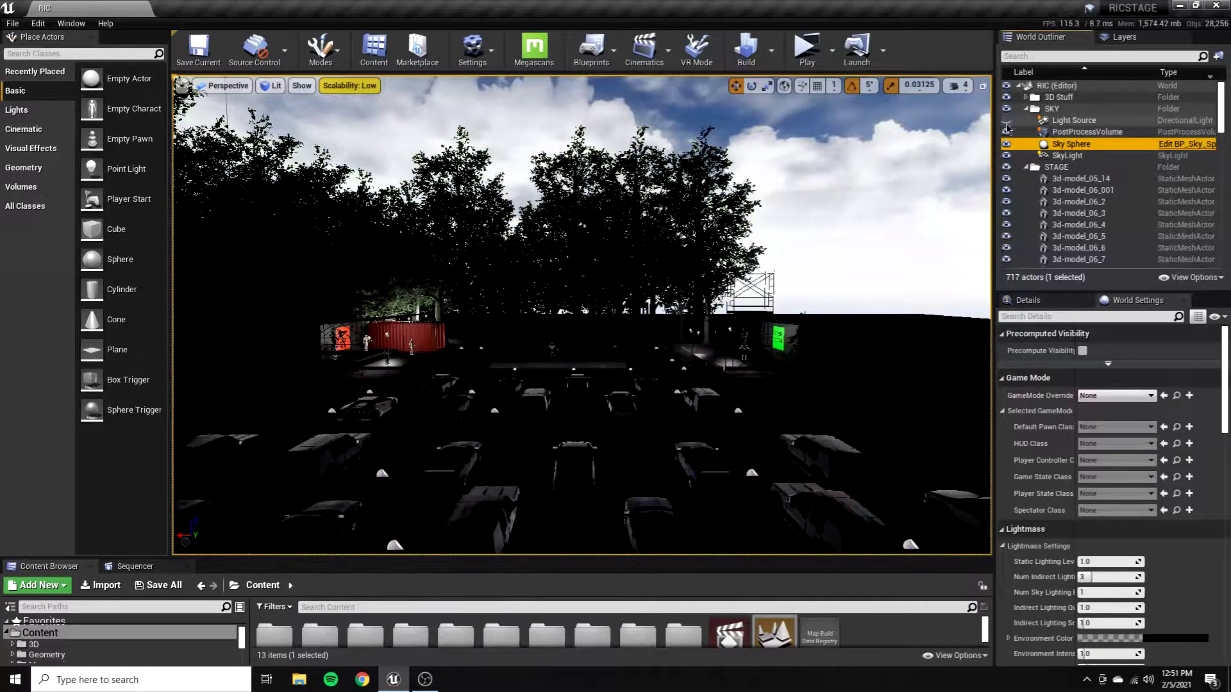
click(1005, 120)
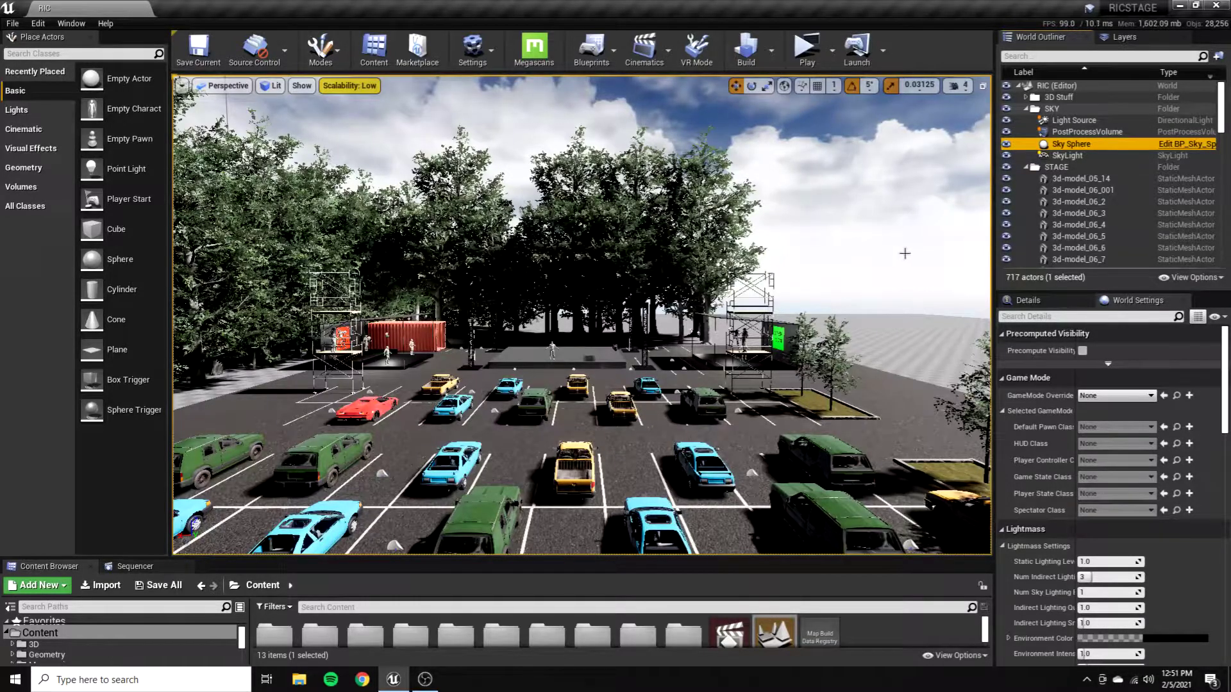
Set the Light Source's intensity to 1 lux
click(1072, 131)
click(1074, 120)
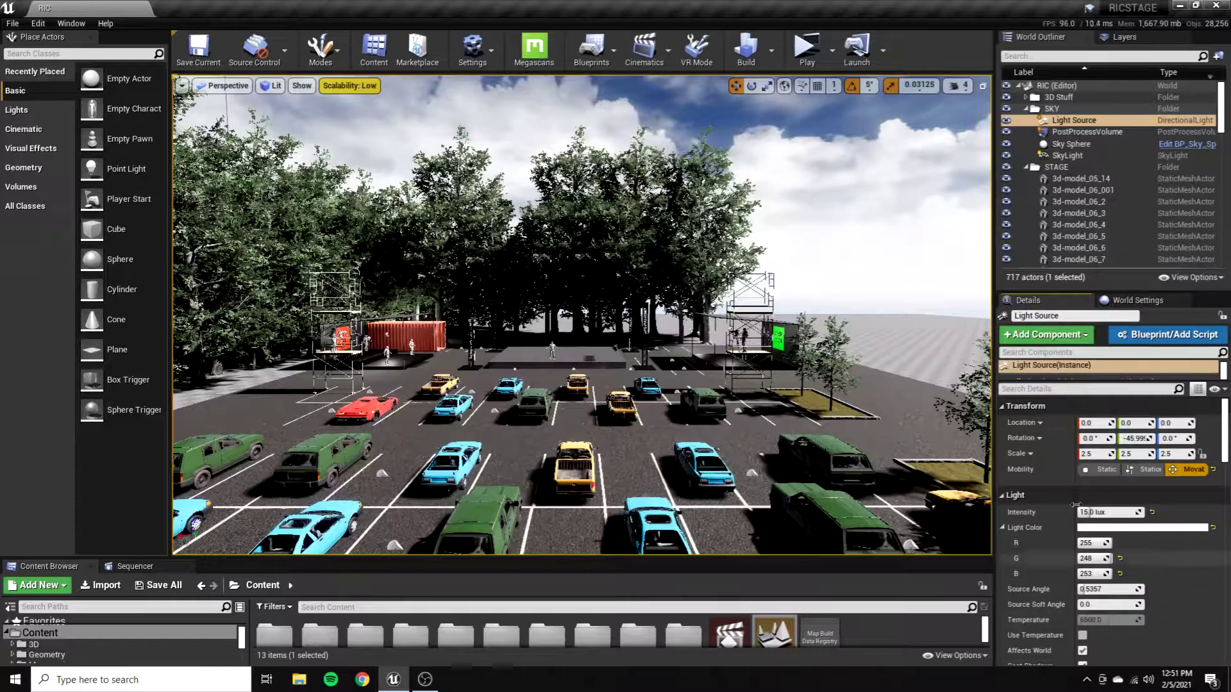
key(d)
right_drag(582, 314, 491, 327)
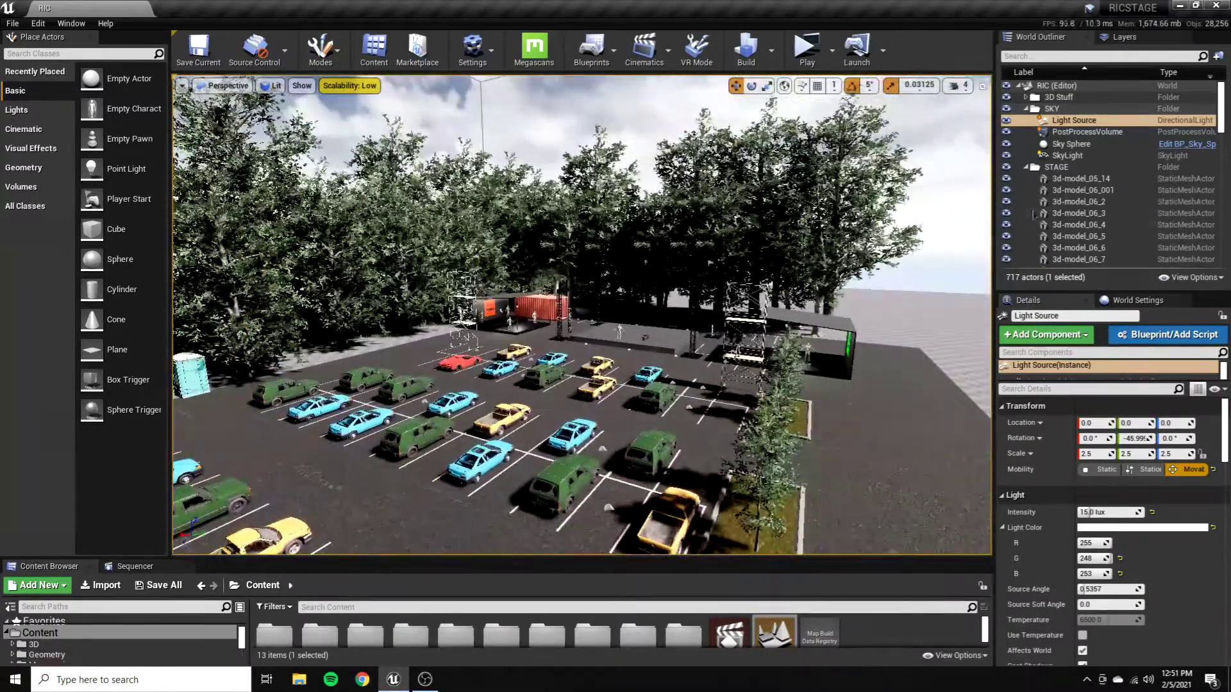
key(a)
mouse_move(930, 271)
right_down()
mouse_move(953, 268)
mouse_move(900, 273)
mouse_move(930, 278)
right_up()
key(d)
key(a)
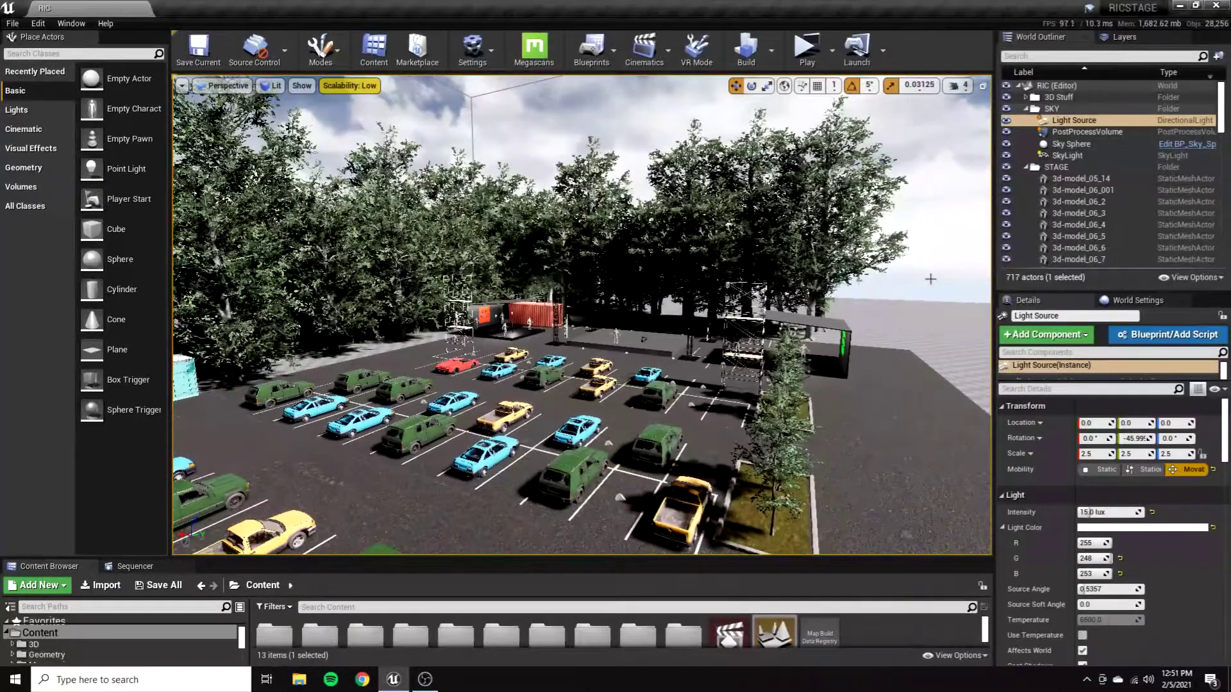
double_click(1074, 119)
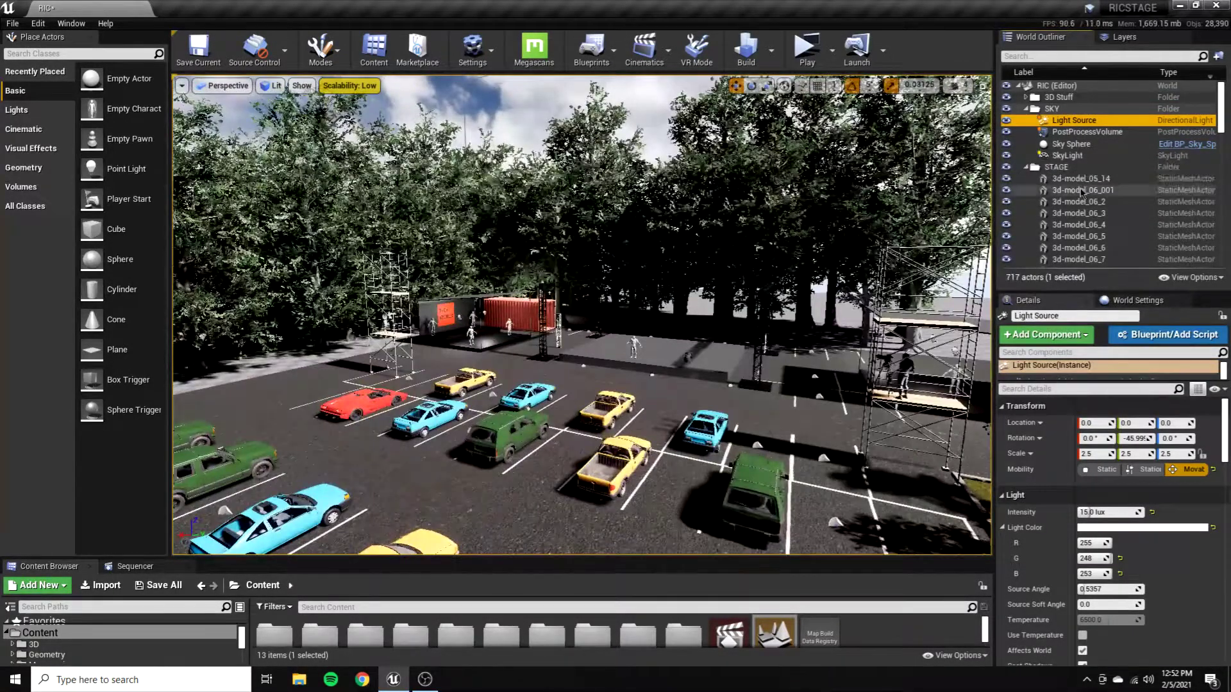
click(1088, 512)
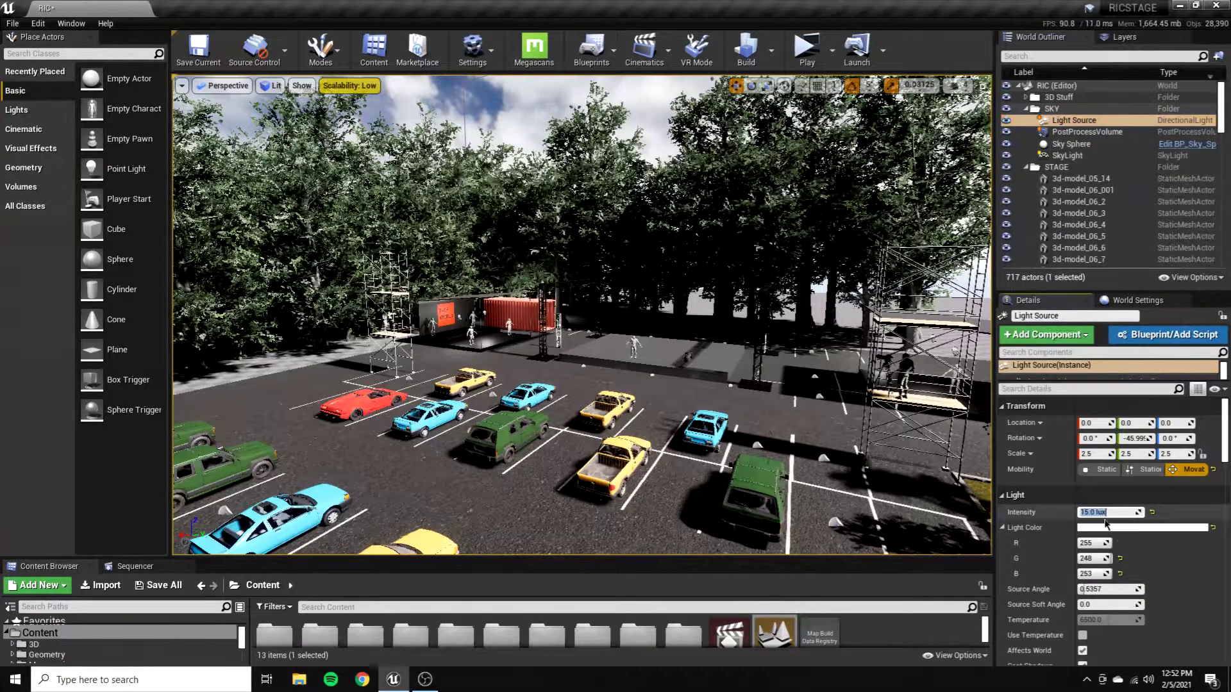
text(1)
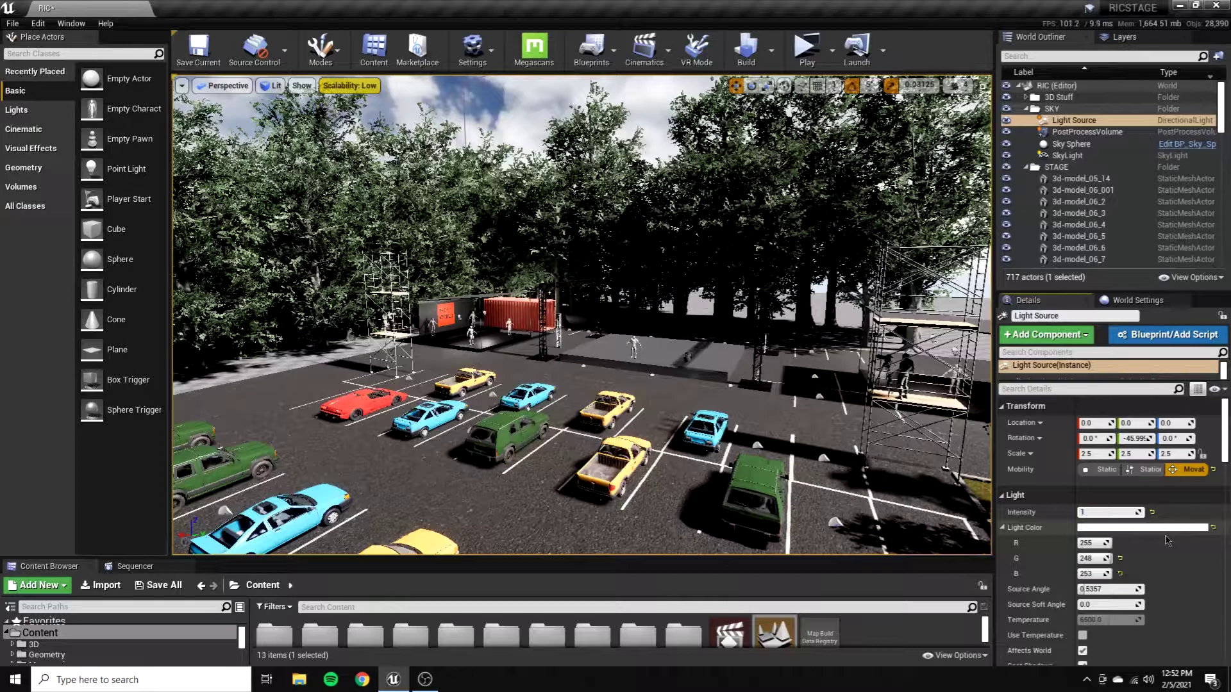
key(Return)
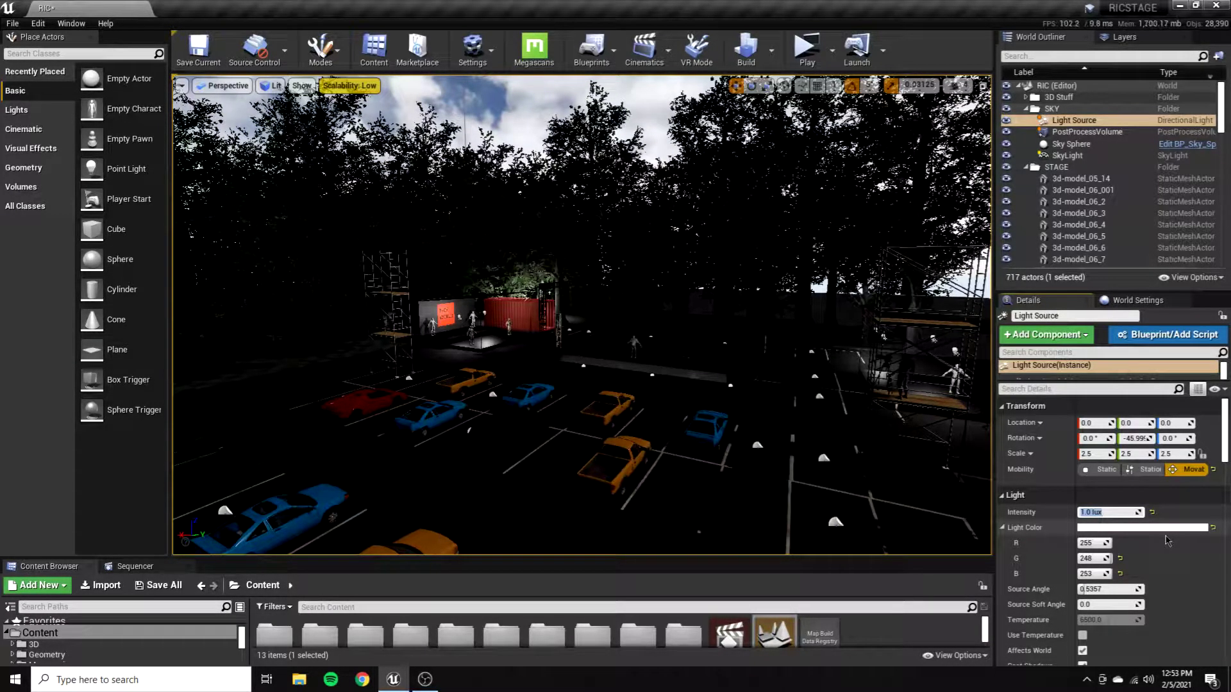
Lower the Light Source's intensity to 0.0 lux and inspect the darkened stage area
scroll(617, 269, down, 2)
scroll(617, 269, down, 5)
mouse_move(617, 269)
right_down()
mouse_move(617, 320)
mouse_move(617, 275)
mouse_move(602, 270)
right_up()
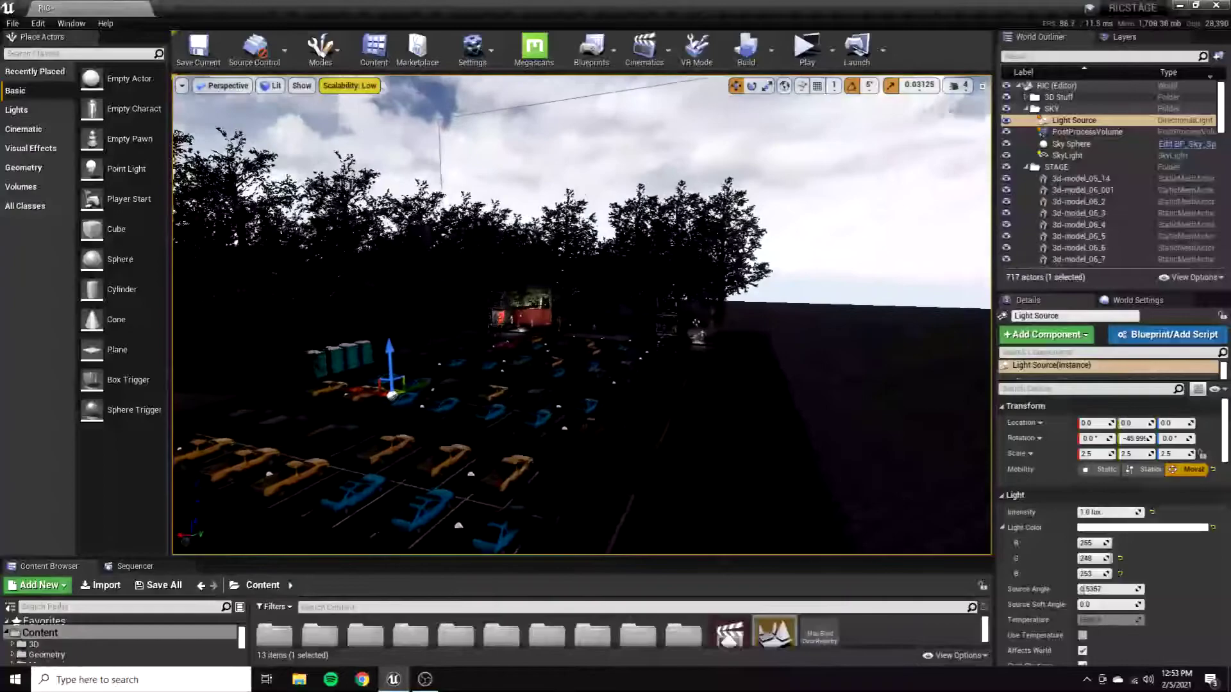
scroll(554, 370, up, 6)
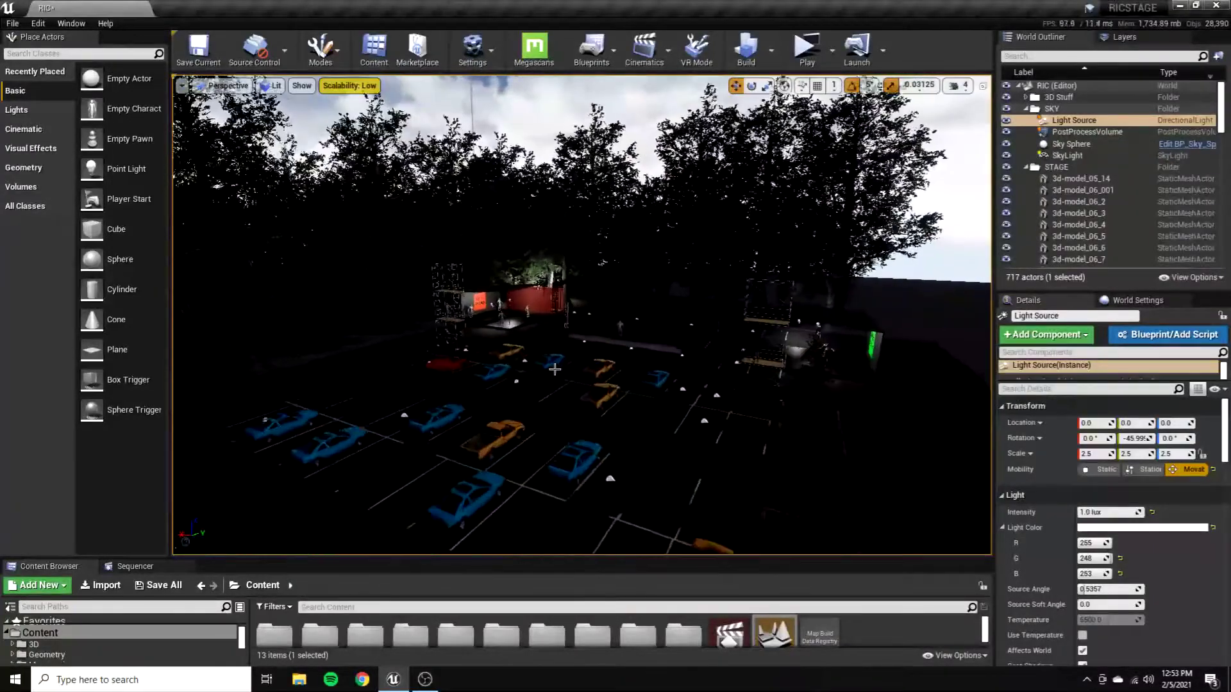
scroll(554, 369, up, 2)
click(1087, 512)
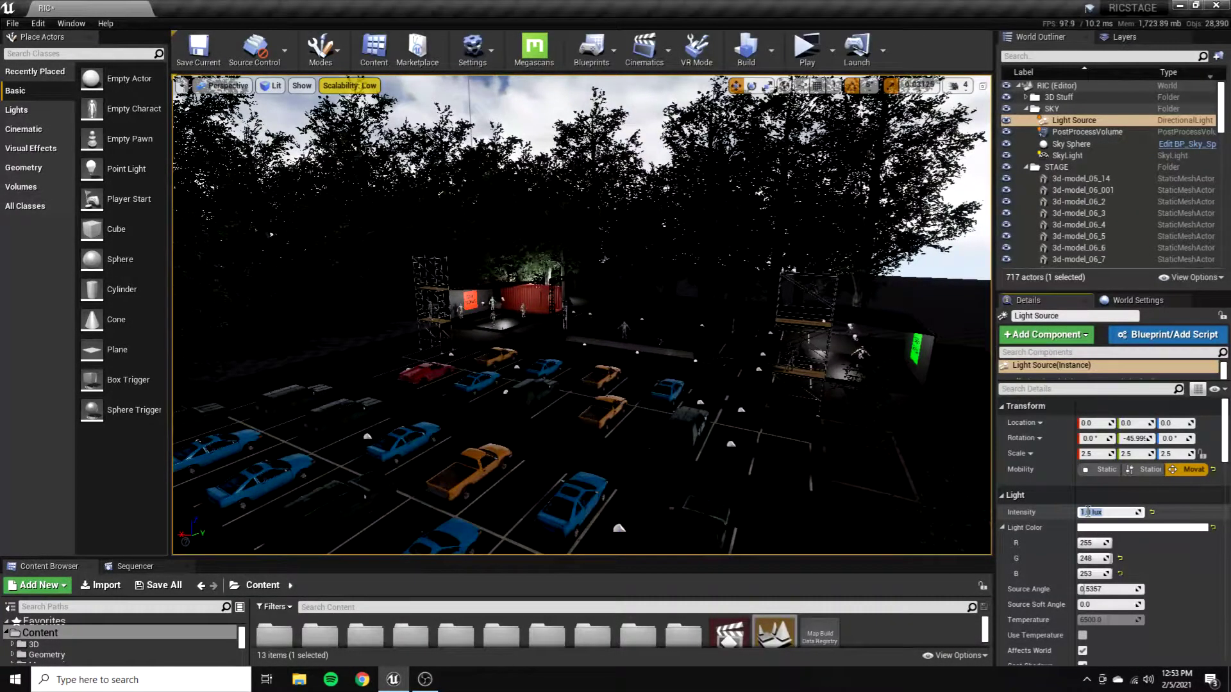
text(0.1)
key(Return)
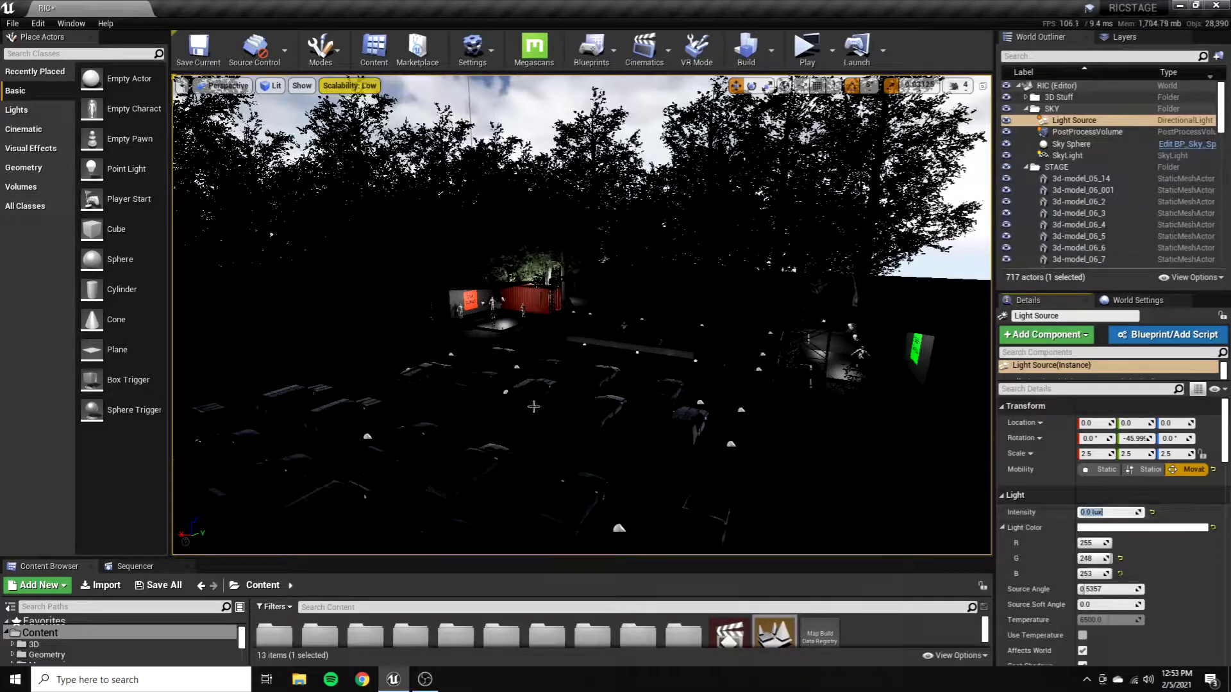
click(714, 431)
right_drag(679, 444, 706, 503)
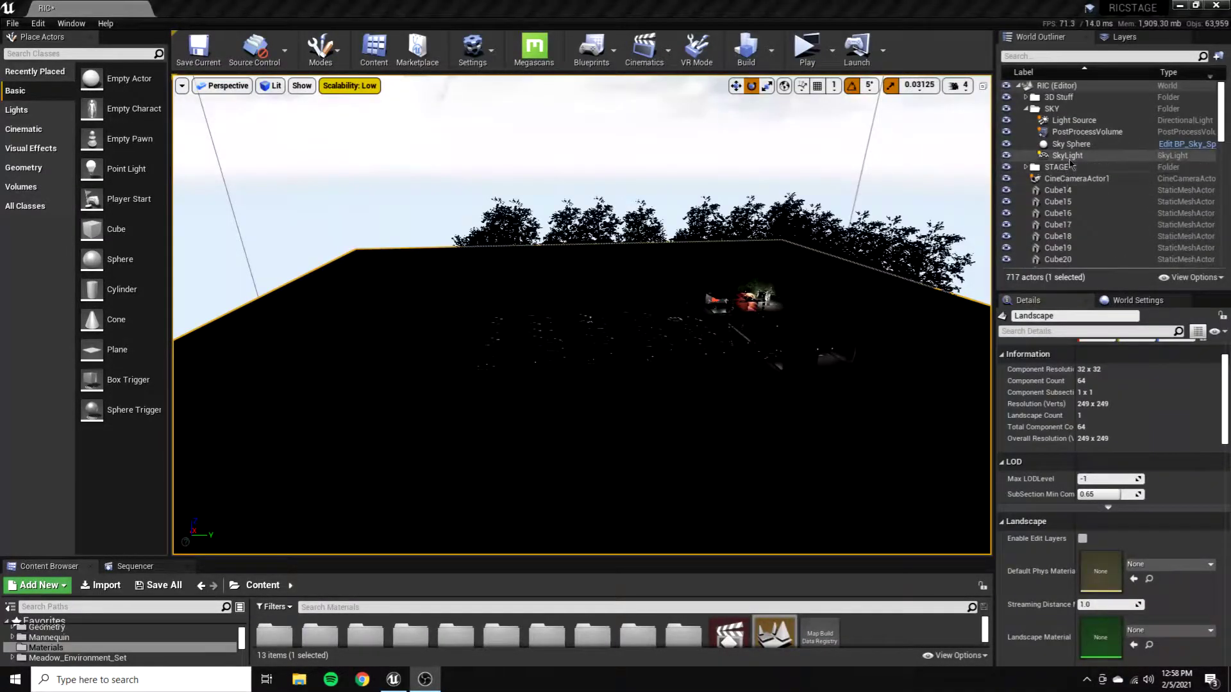
Raise the Light Source's intensity to 1 lux and on to 2 lux
click(1074, 120)
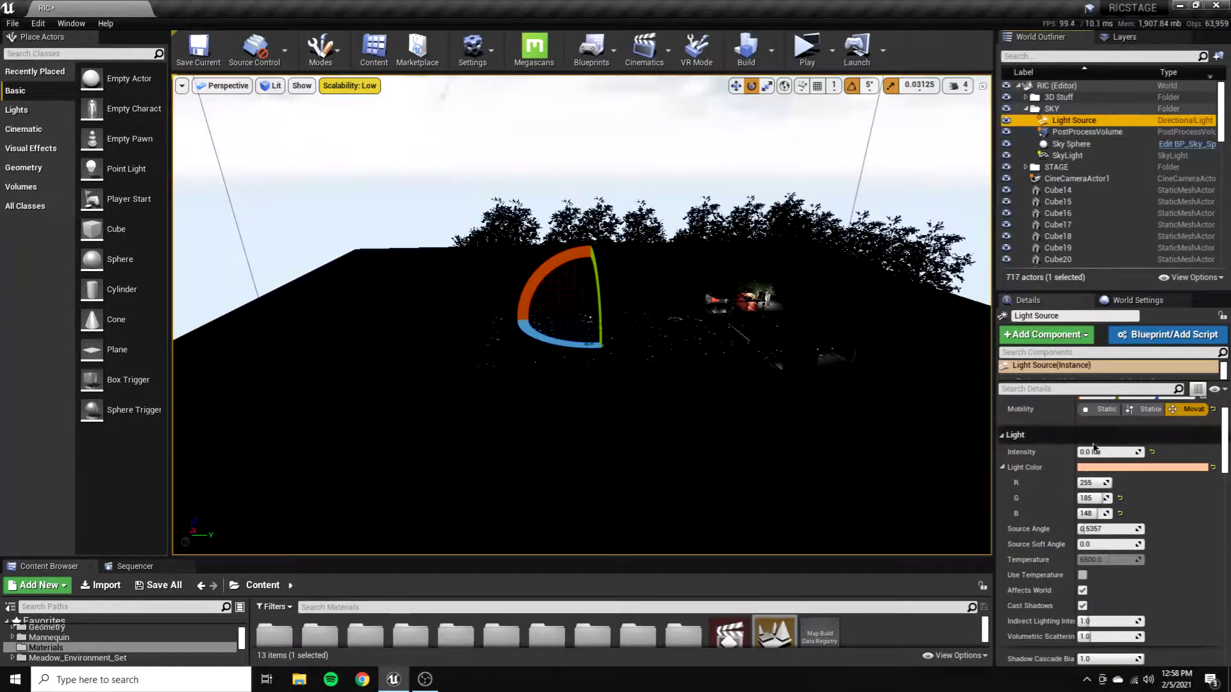
click(1081, 451)
text(1)
key(Return)
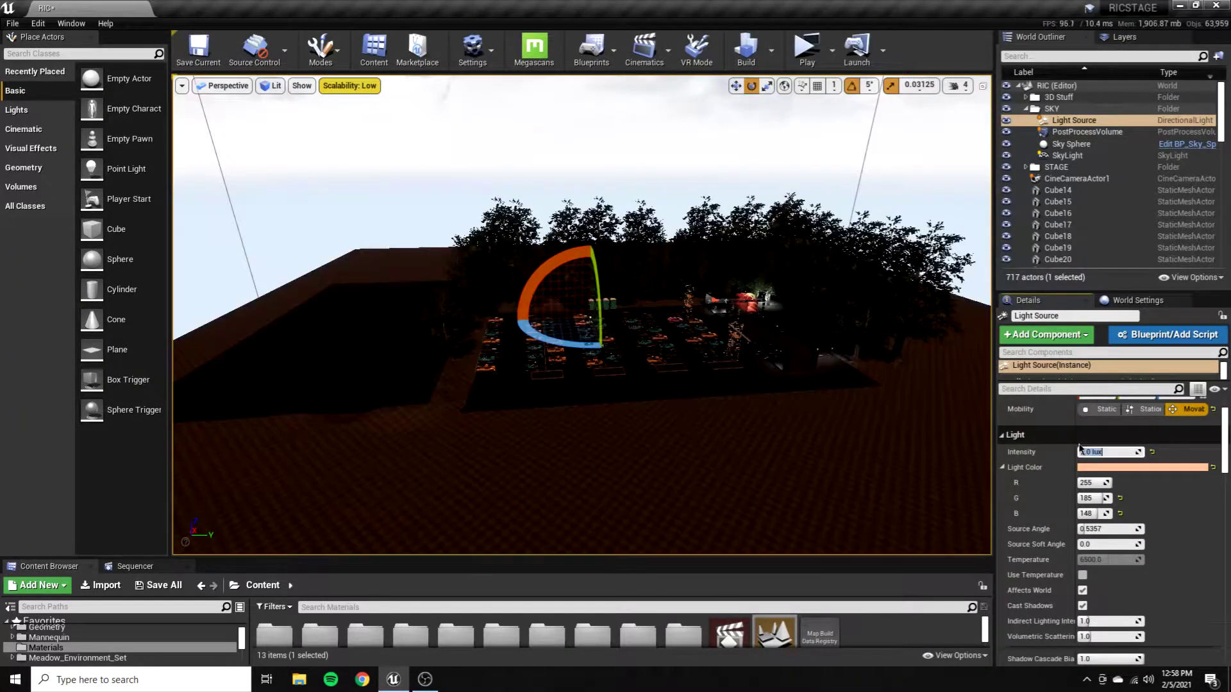
text(2)
key(Return)
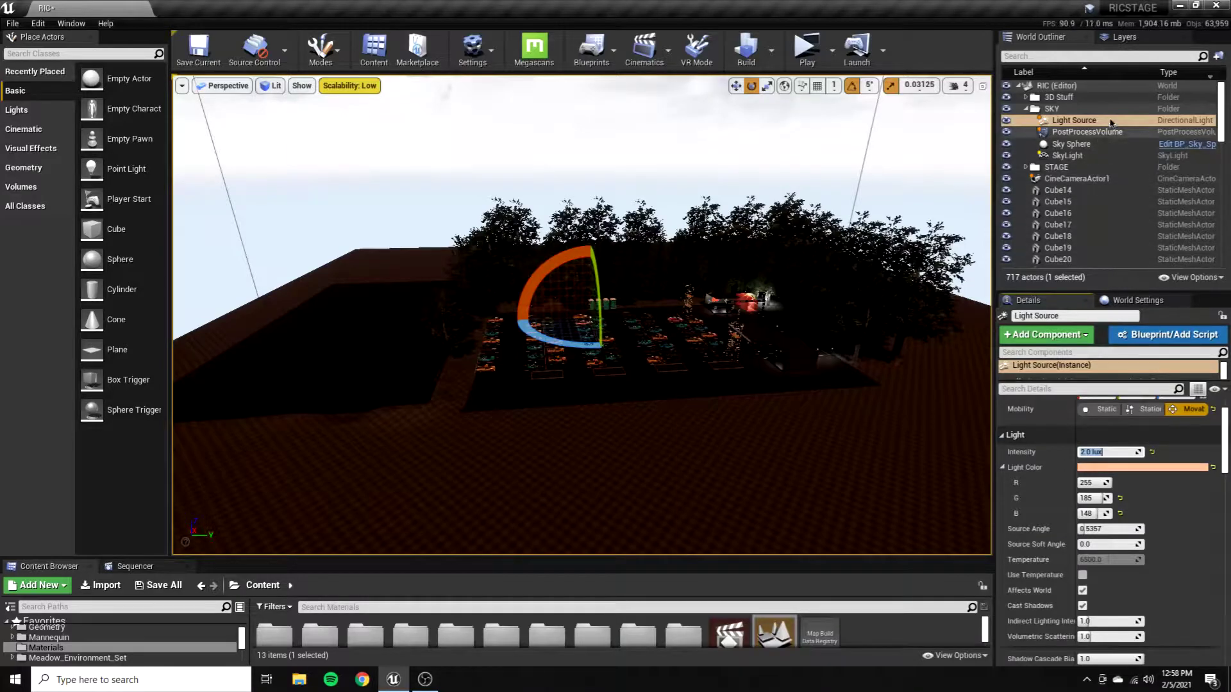
Rotate the Light Source about -130° around its Y axis and refresh the Sky Sphere's material
drag(600, 325, 599, 420)
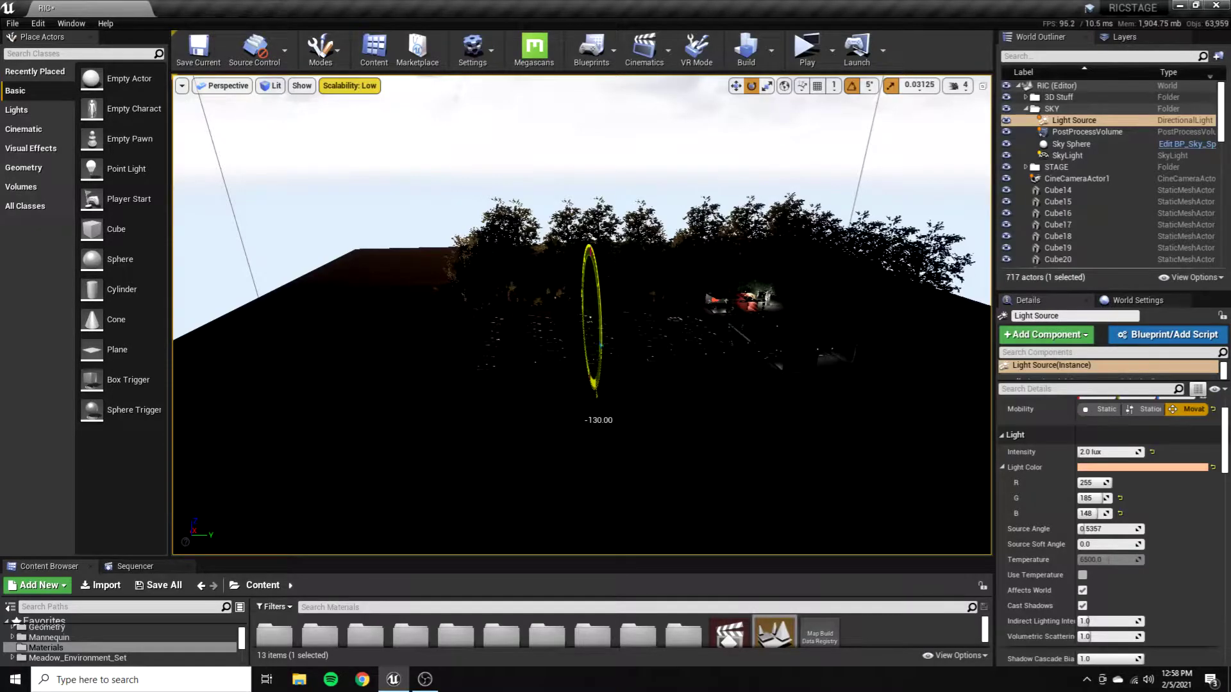
drag(598, 420, 598, 420)
click(1084, 145)
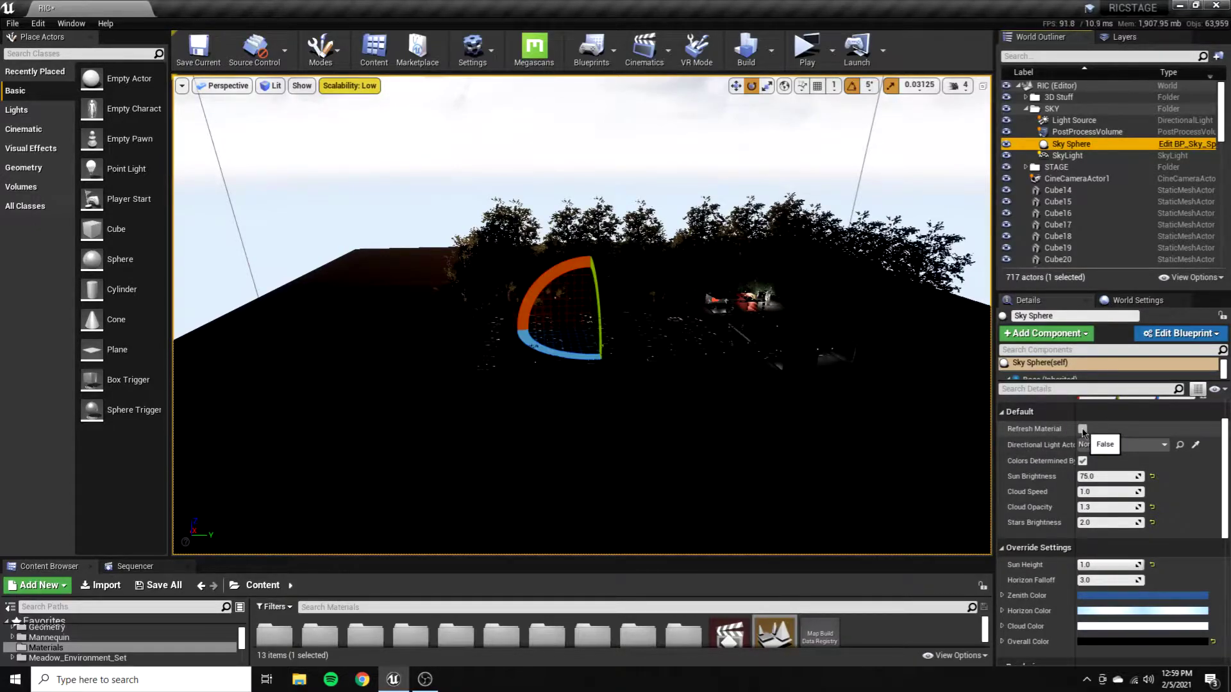
click(1082, 429)
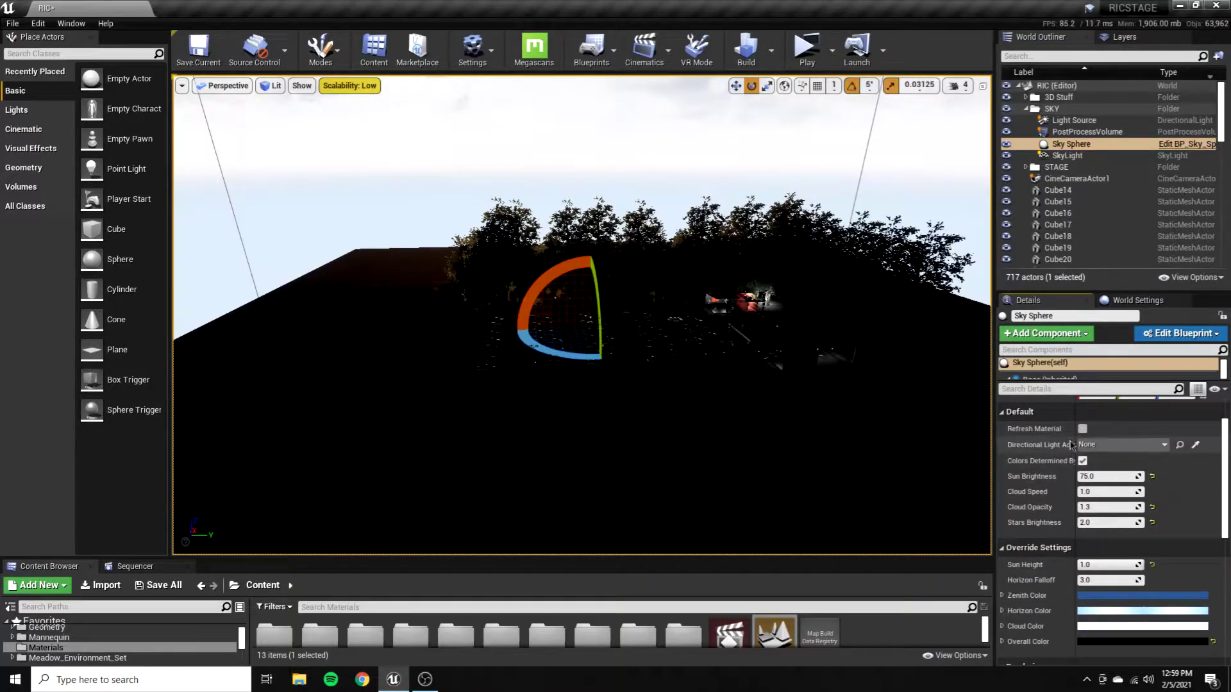
Assign the Light Source as the Sky Sphere's directional light actor in its default settings
click(1070, 412)
drag(1076, 413, 1100, 412)
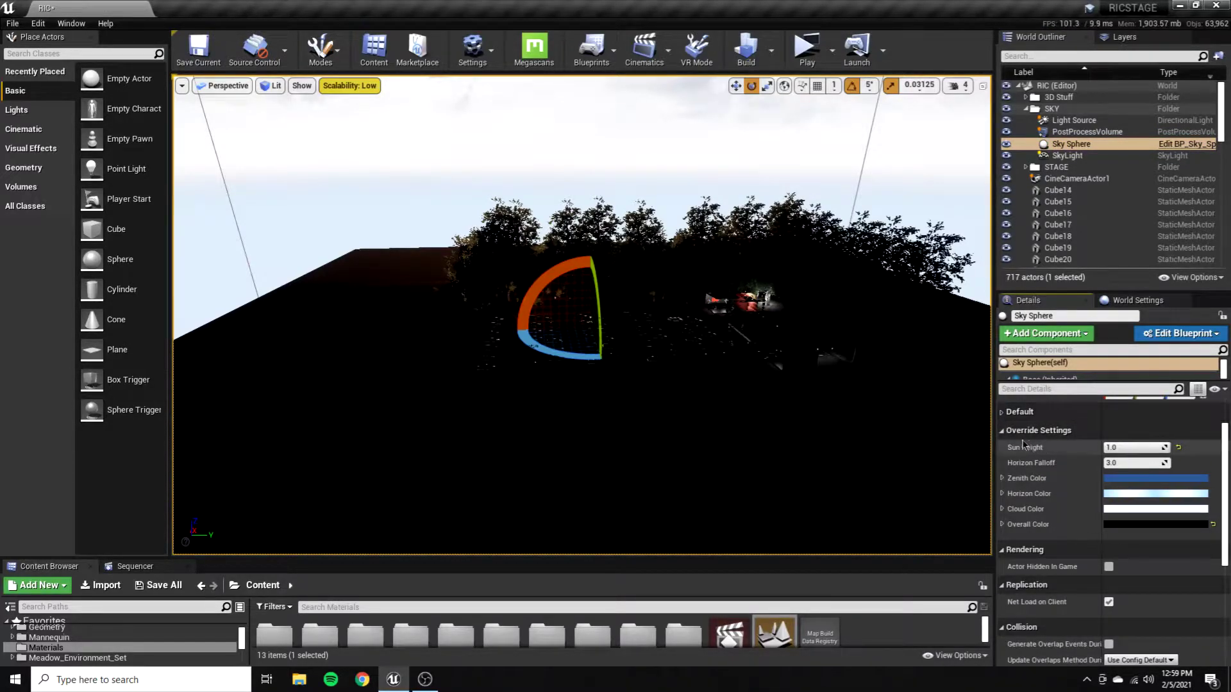
click(1003, 430)
click(1004, 430)
click(1001, 412)
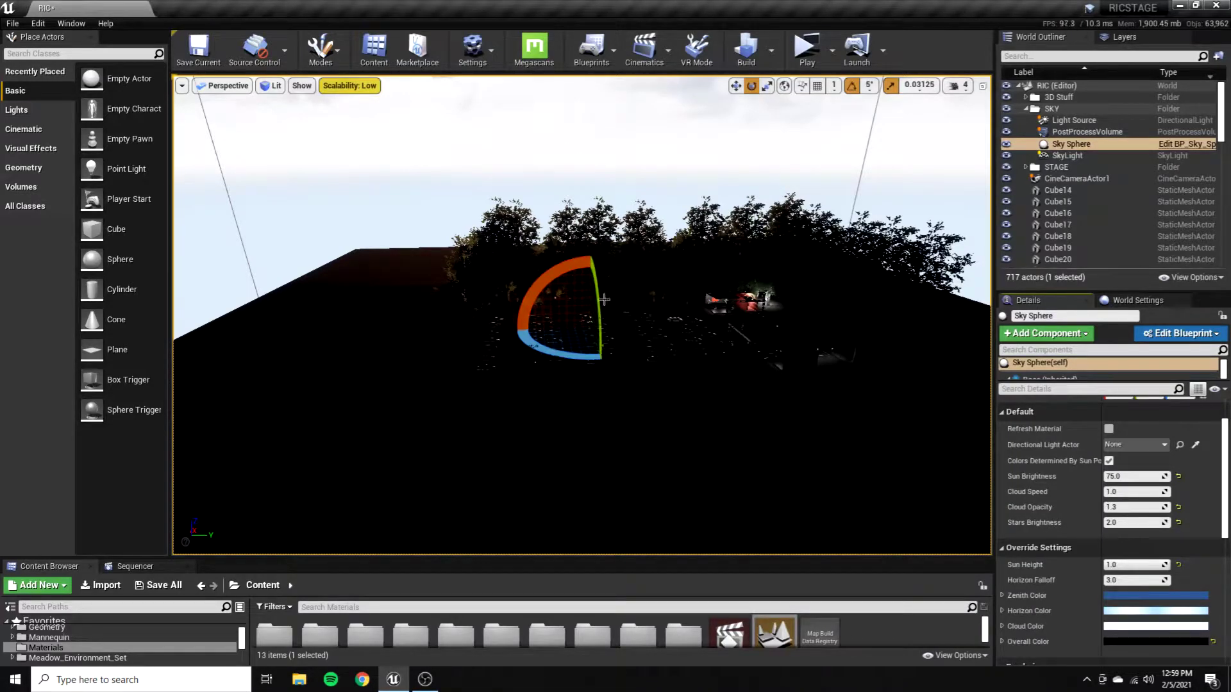
scroll(1099, 470, up, 2)
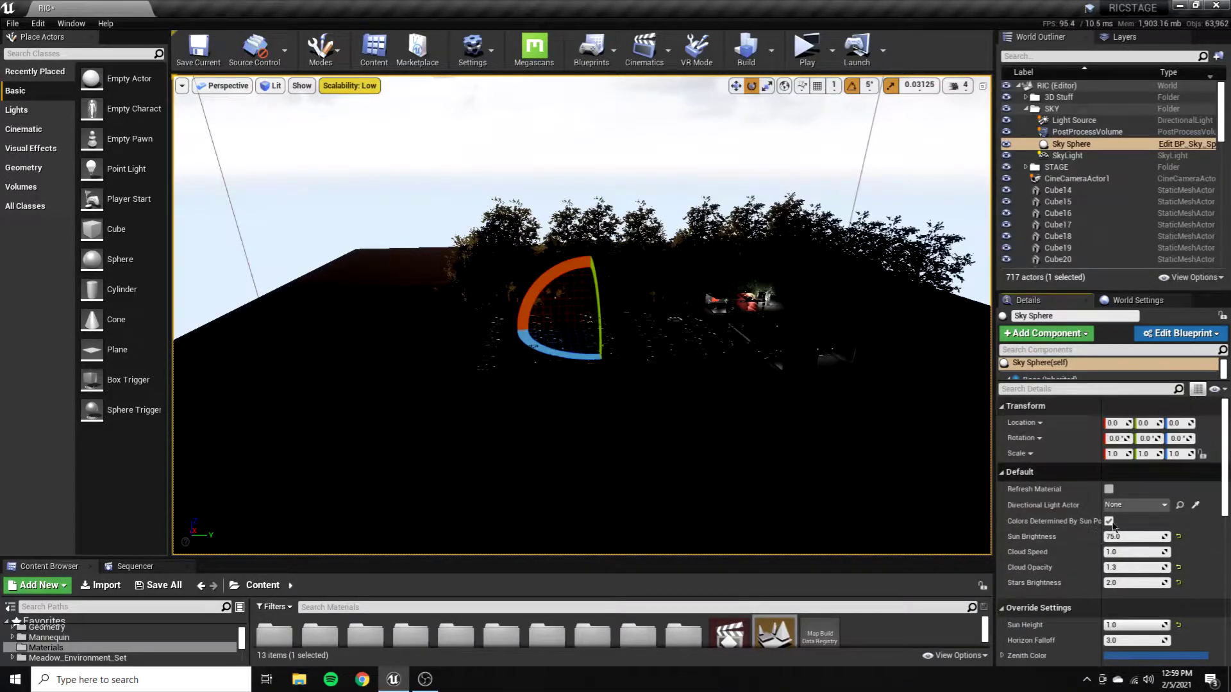
click(1131, 507)
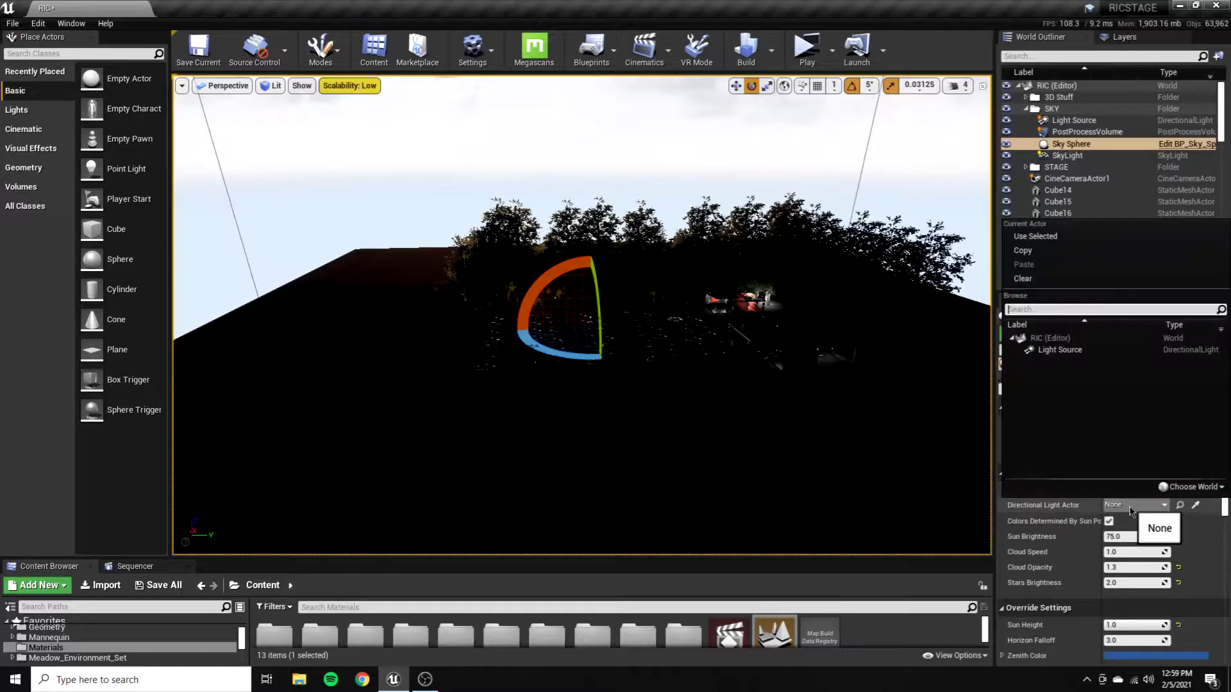
click(1059, 350)
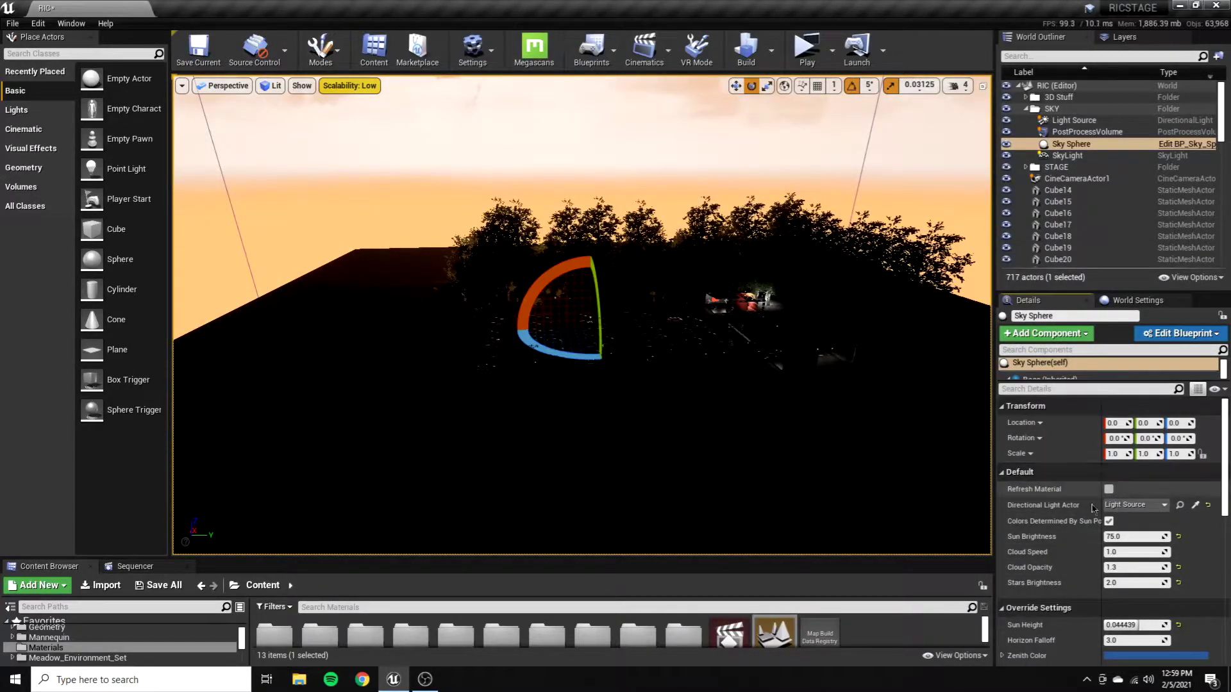
Rotate the Light Source to about -216° around its Y axis and refresh the Sky Sphere's material
click(1074, 119)
drag(599, 322, 588, 362)
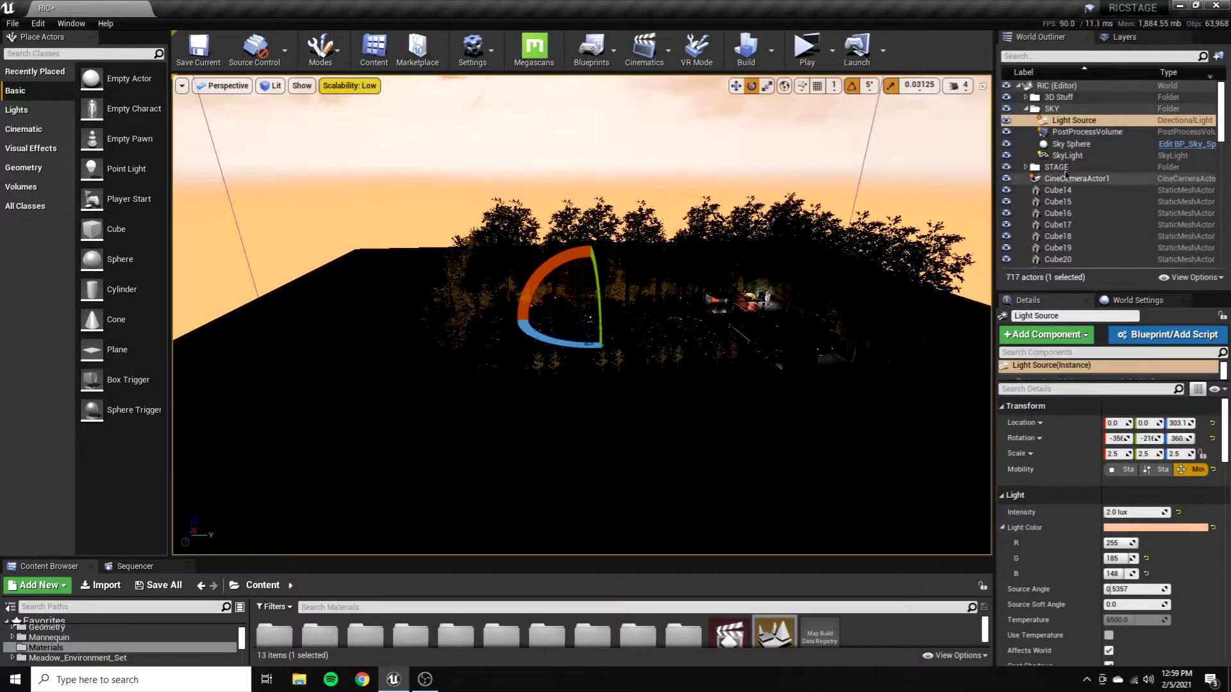
click(1082, 144)
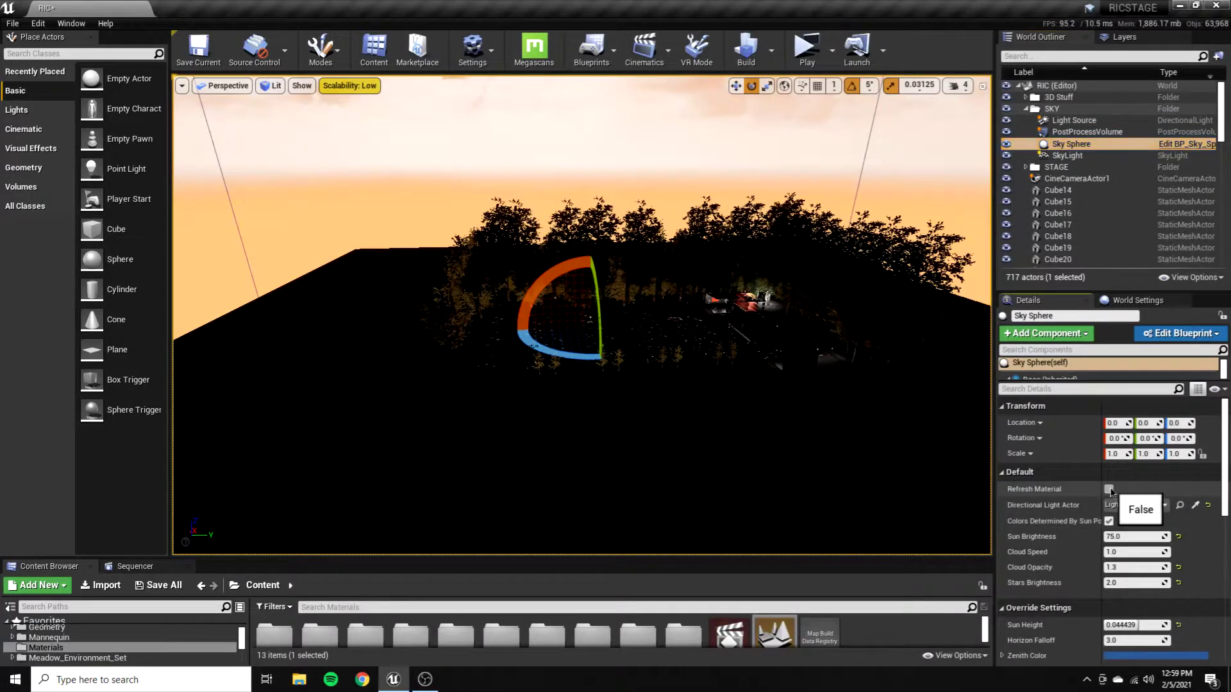
click(1109, 489)
drag(599, 320, 594, 343)
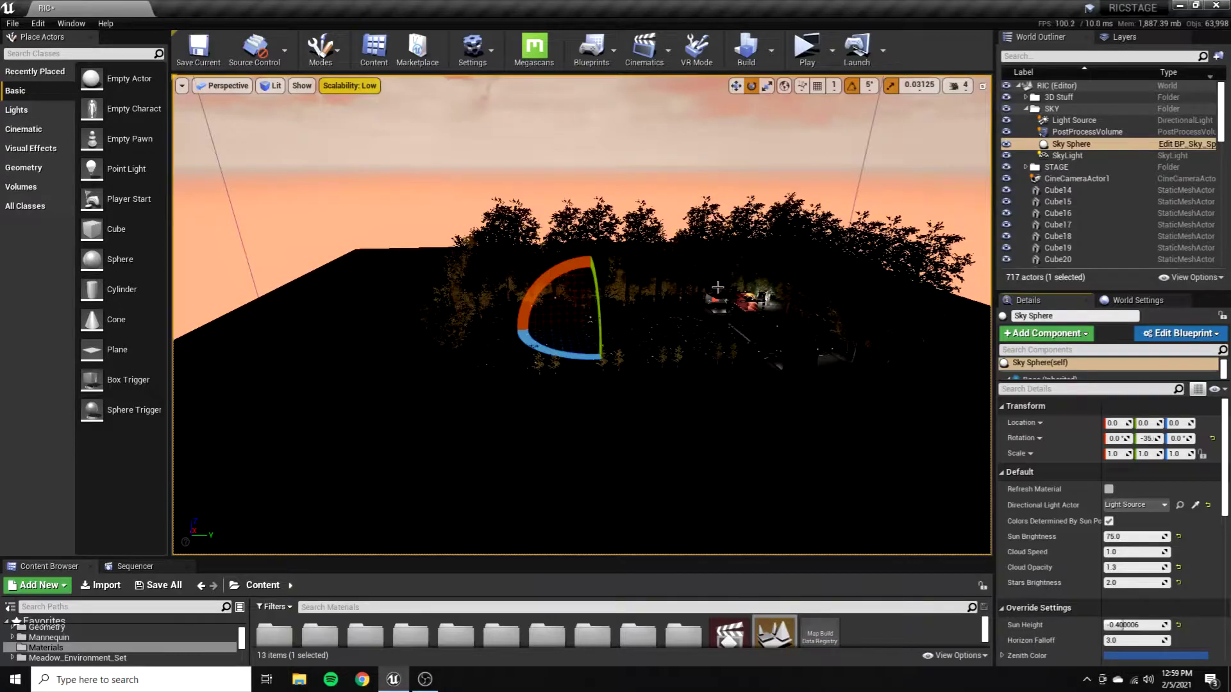
key(ctrl+z)
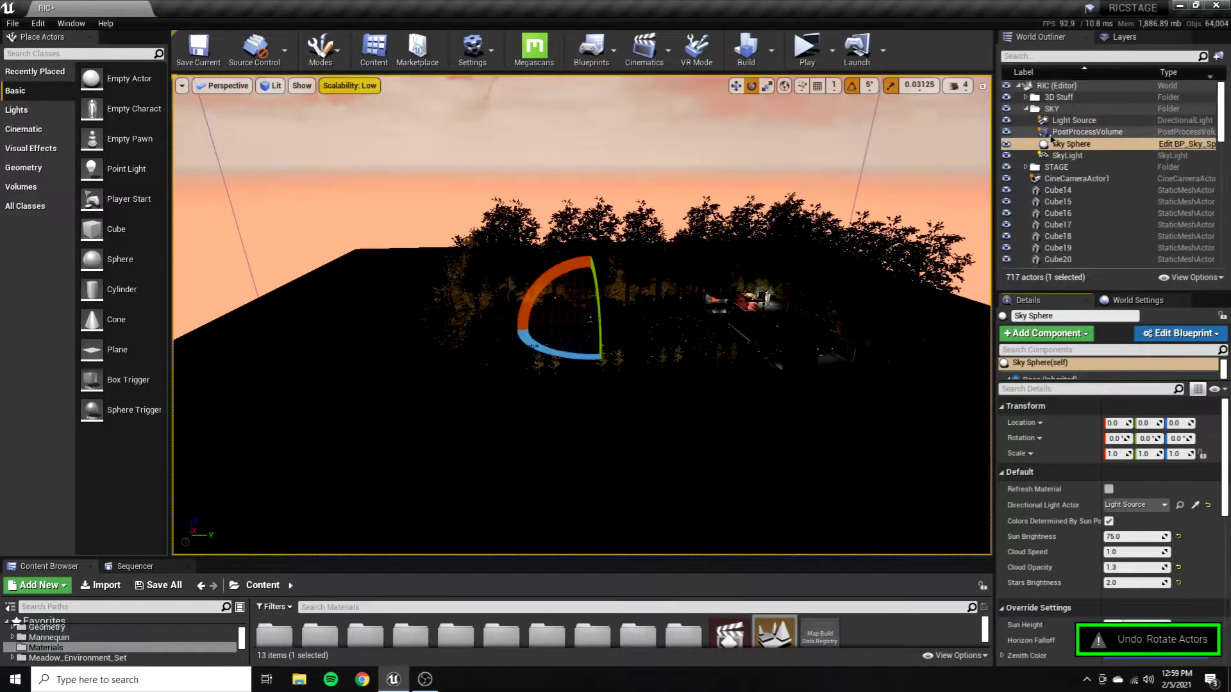
click(1069, 121)
key(ctrl+z)
Rotate the Light Source to about -271° around its Y axis and refresh the Sky Sphere's material for a night sky
drag(597, 301, 594, 366)
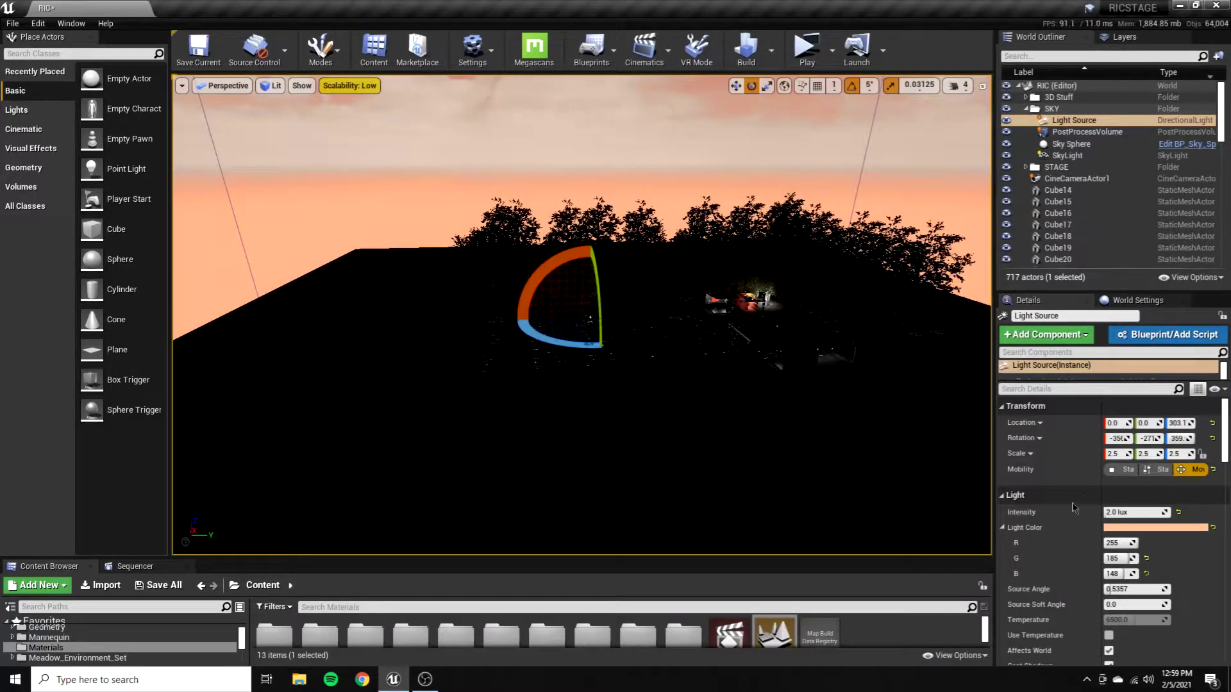
click(1067, 145)
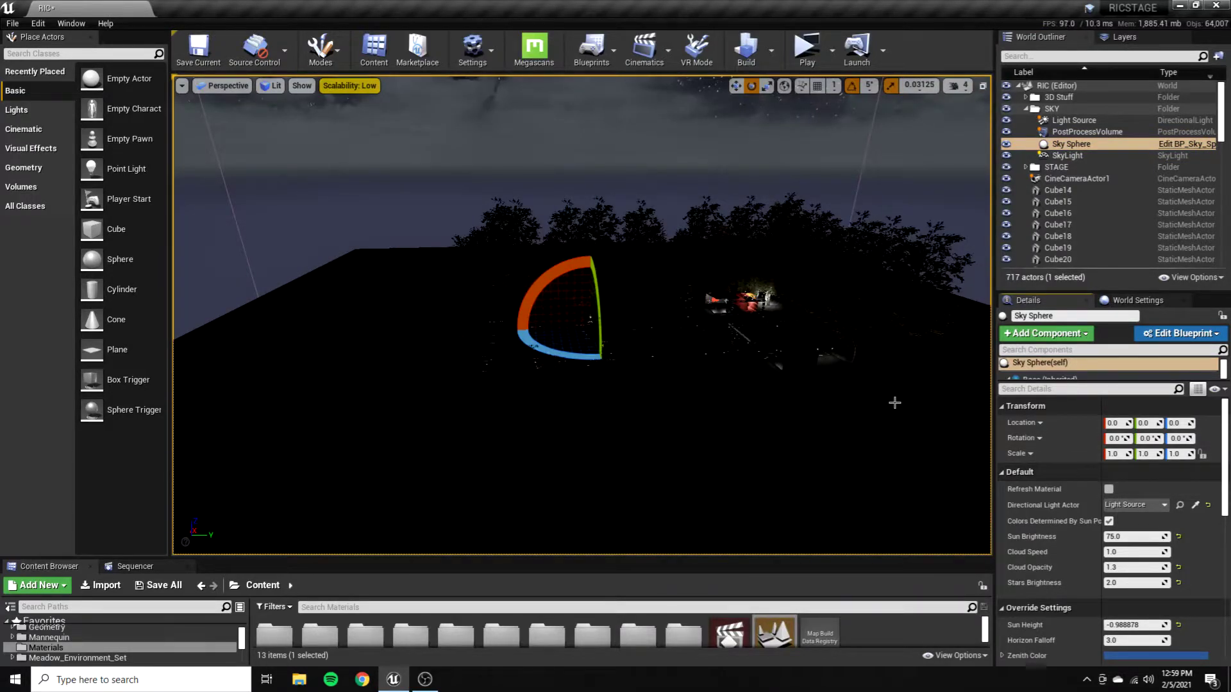
scroll(689, 384, up, 5)
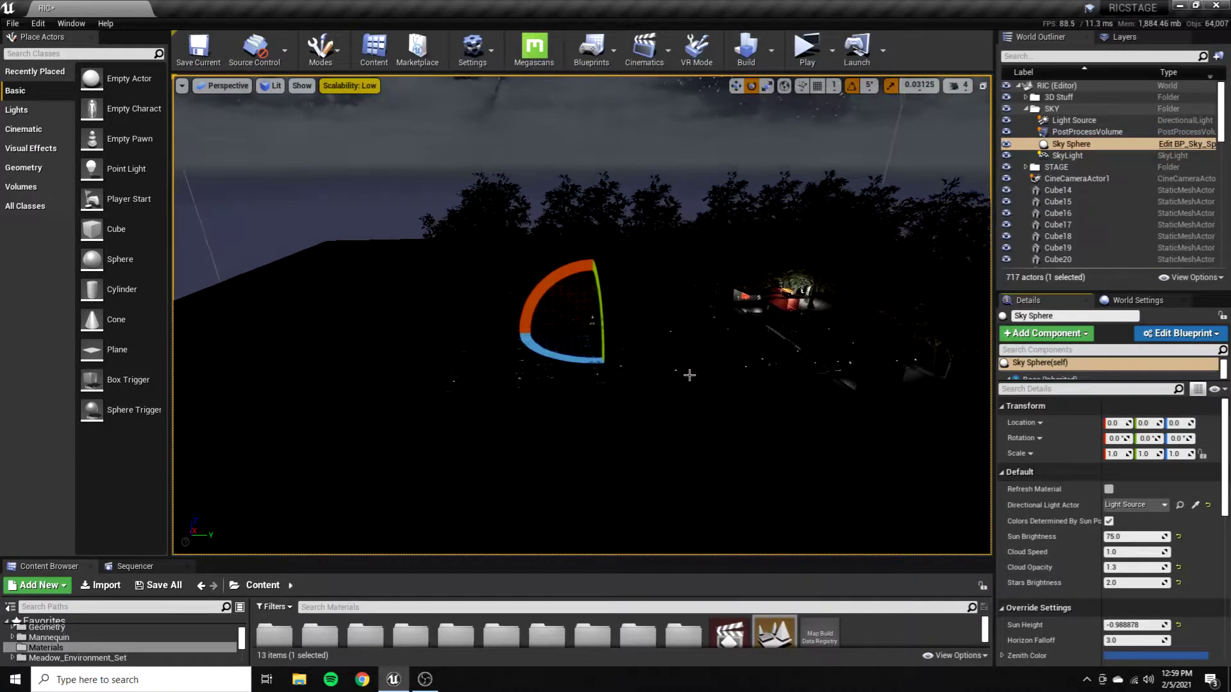
Change the Light Source's light color to a pale blue of about RGB 147, 200, 255
scroll(651, 351, up, 5)
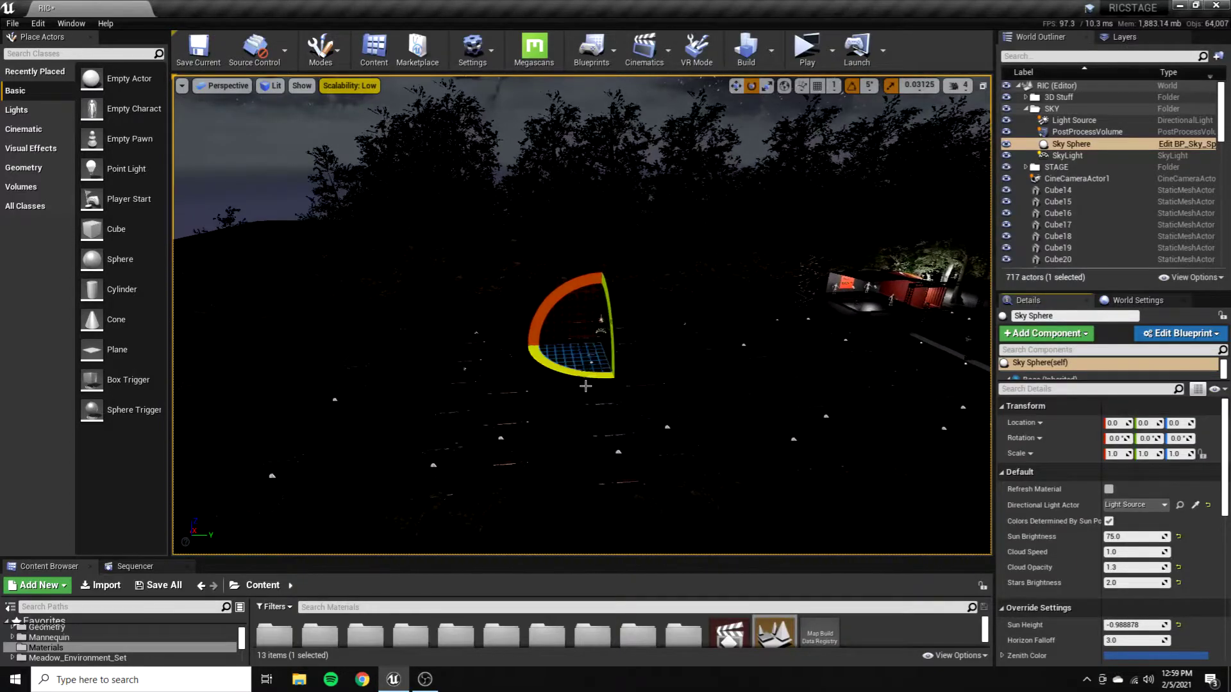
scroll(651, 344, up, 5)
right_drag(662, 337, 679, 358)
click(1093, 121)
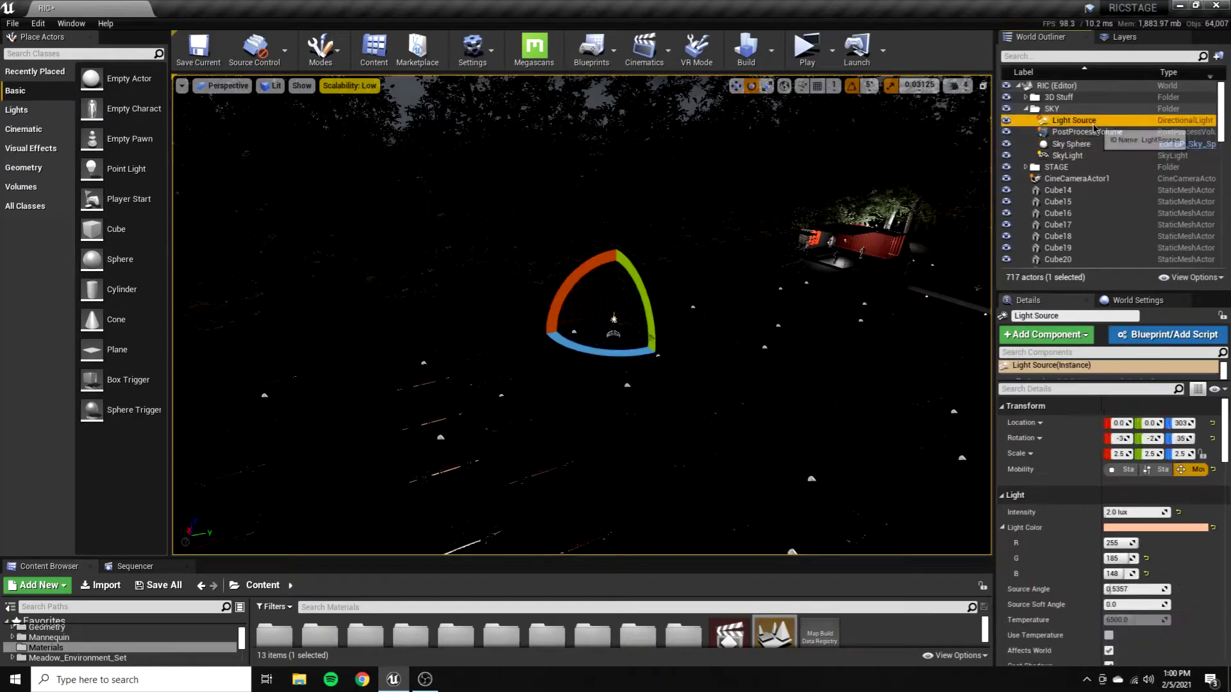
click(1166, 527)
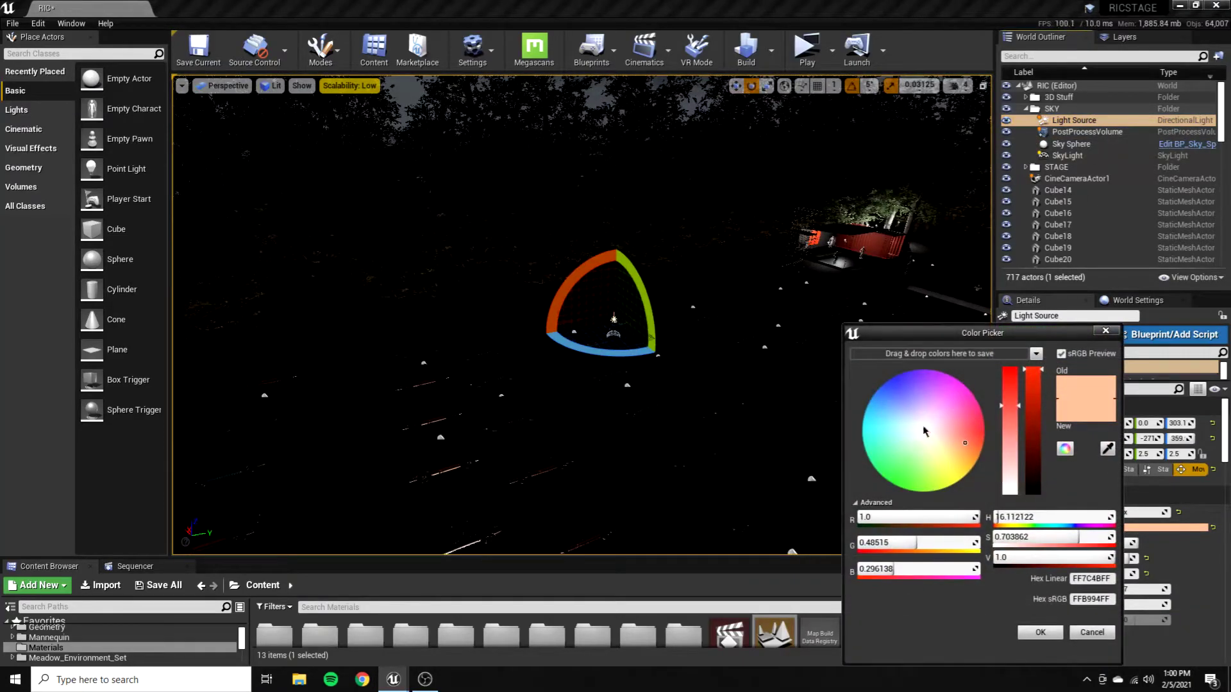
click(870, 393)
drag(871, 393, 898, 392)
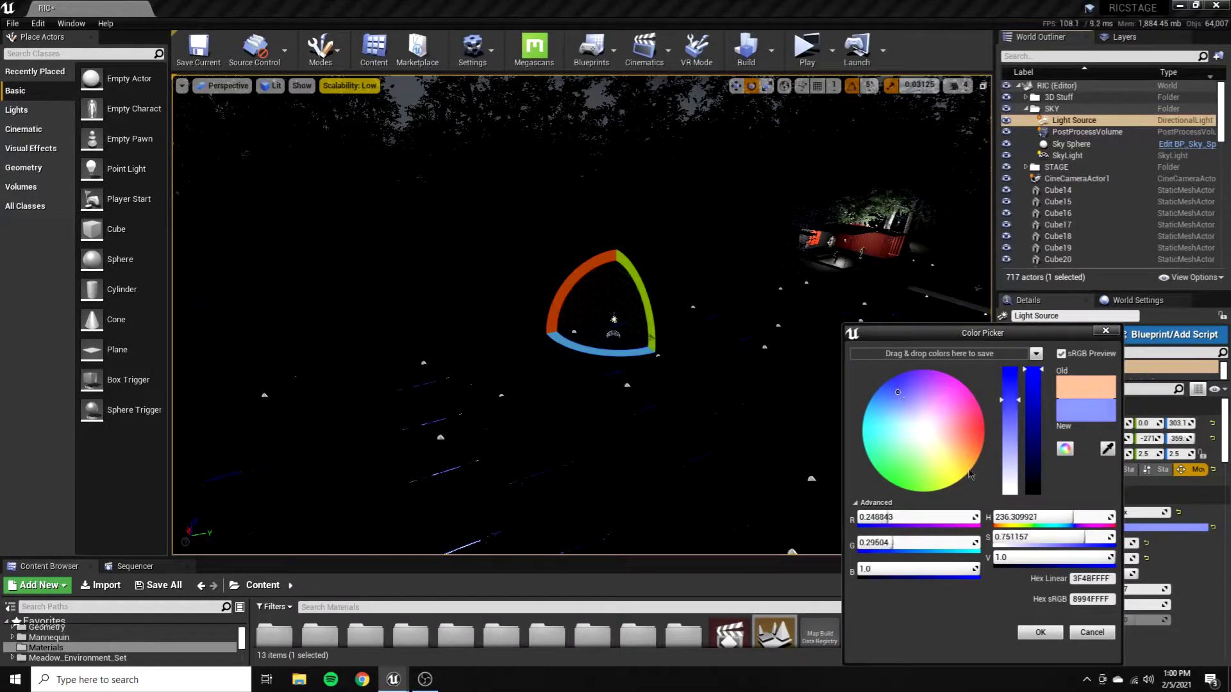
click(1042, 632)
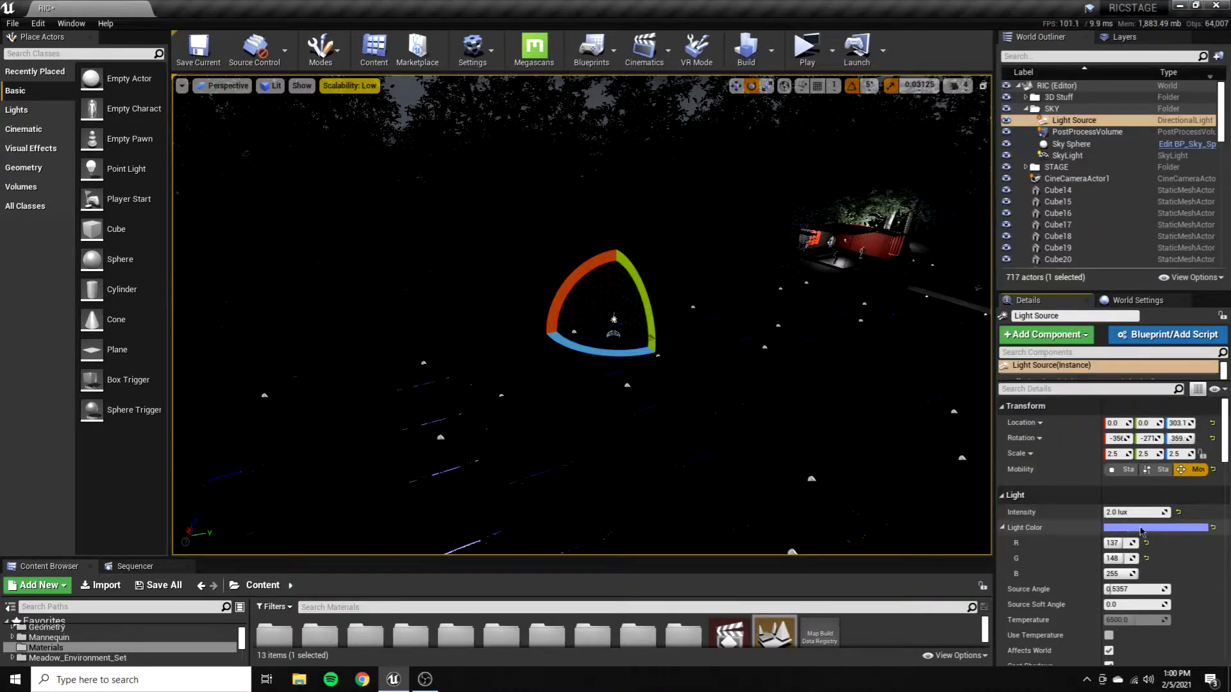
click(1141, 530)
drag(923, 411, 903, 412)
click(1057, 632)
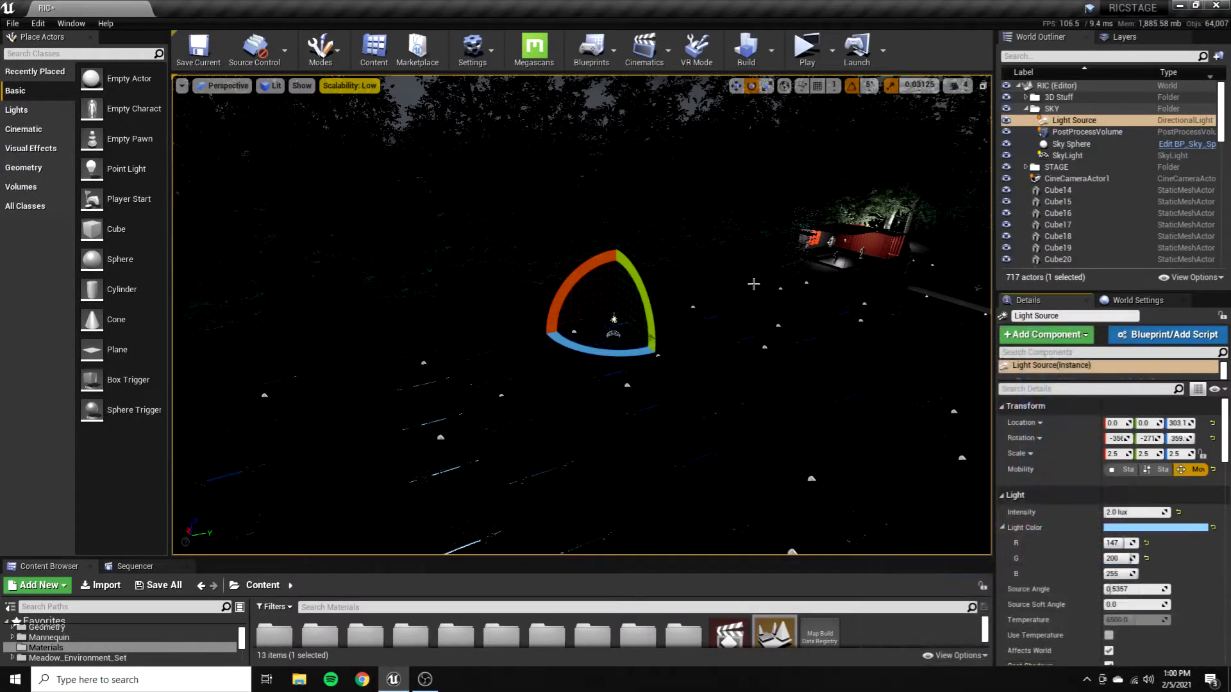
Examine how the blue night lighting falls across the car park, trees and stage
click(743, 288)
right_drag(736, 294, 793, 365)
click(820, 364)
click(819, 367)
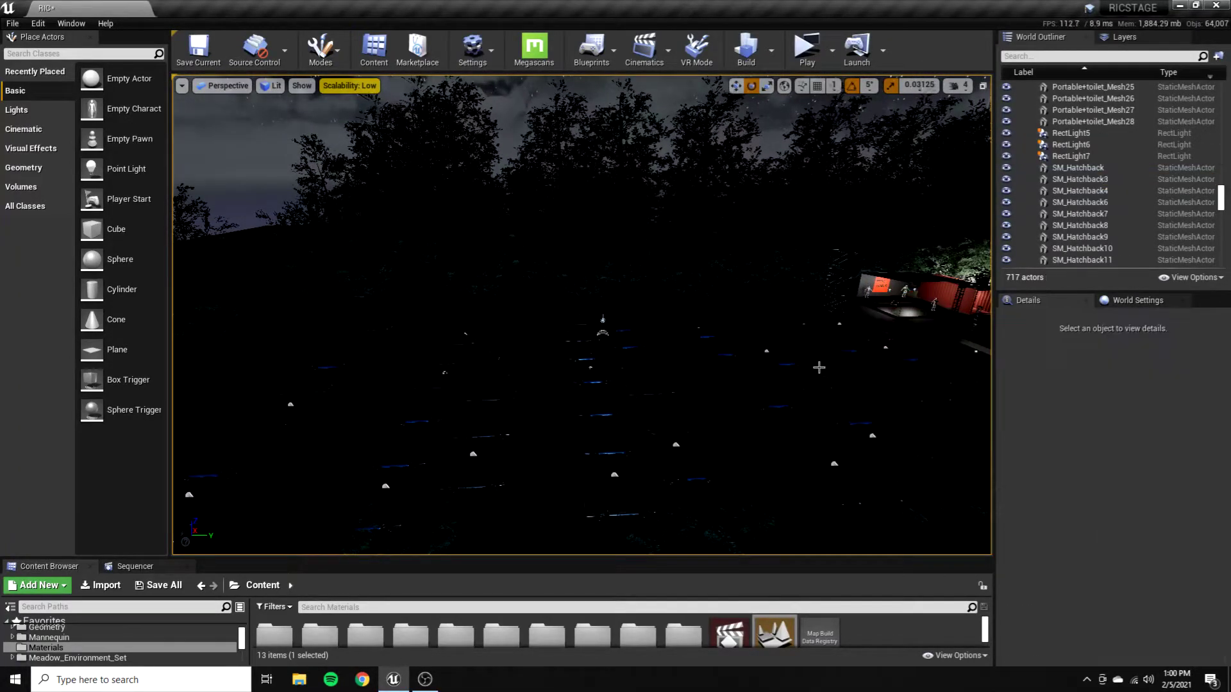
alt+drag(810, 283, 917, 282)
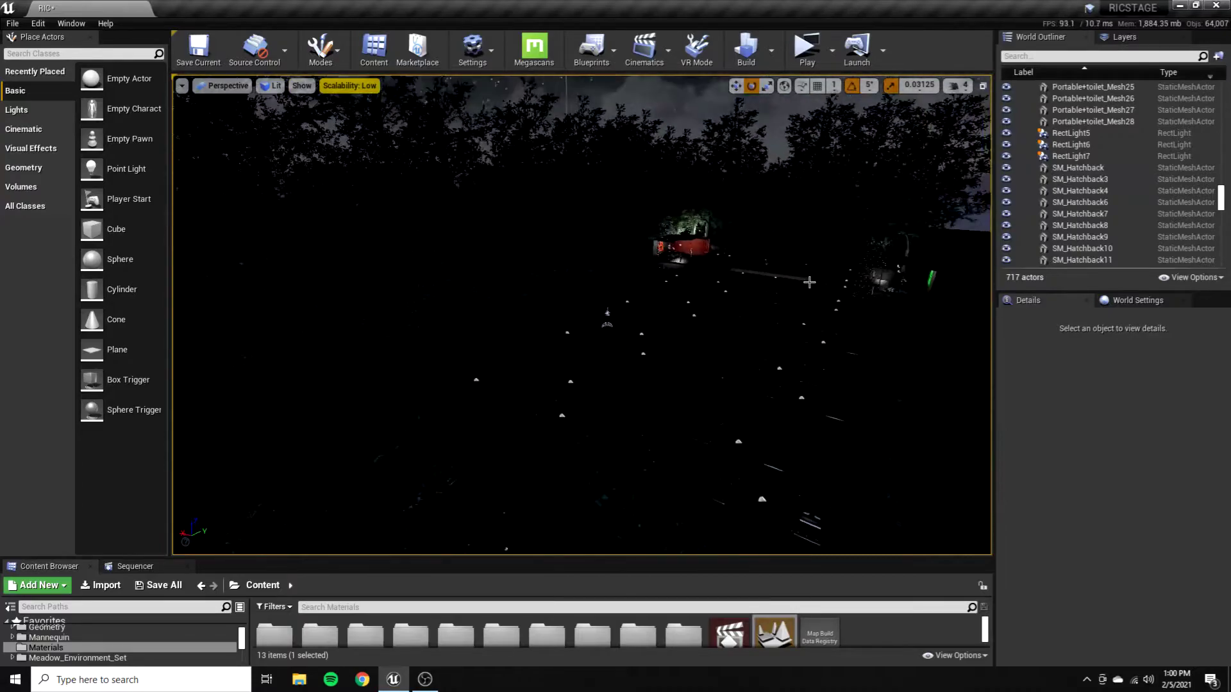
scroll(810, 281, up, 5)
click(843, 278)
key(ctrl+z)
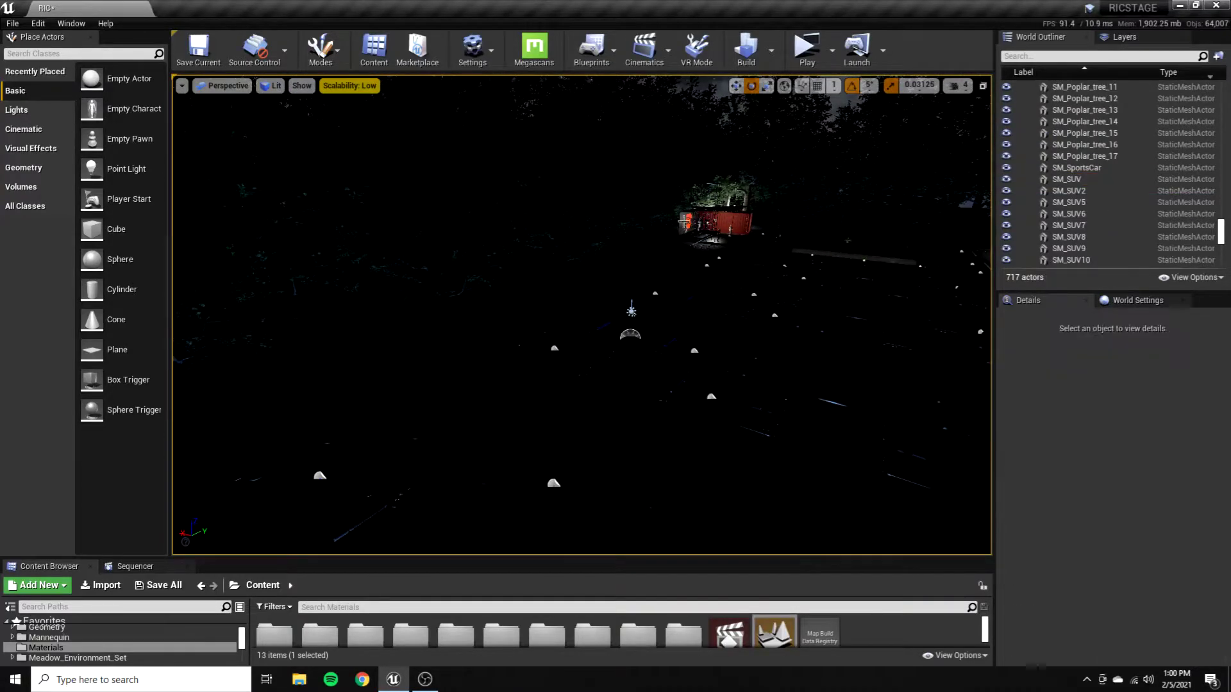
Disable Allow Static Lighting in the project's Rendering settings
click(472, 48)
click(527, 103)
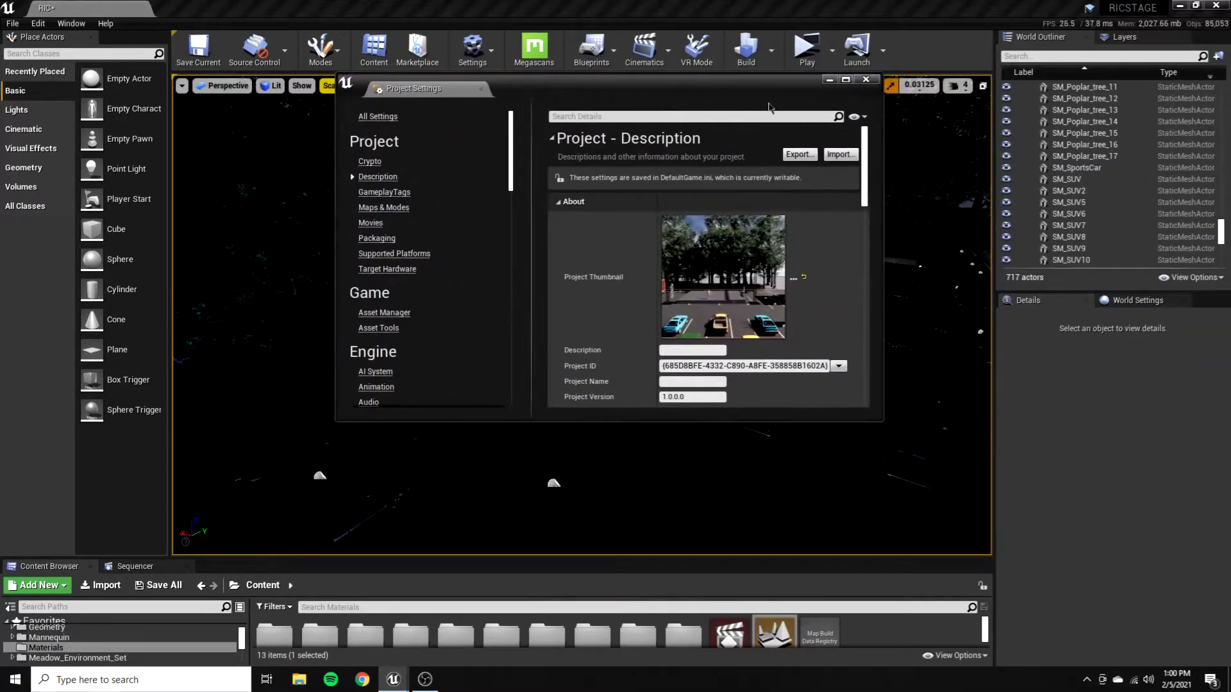
click(845, 79)
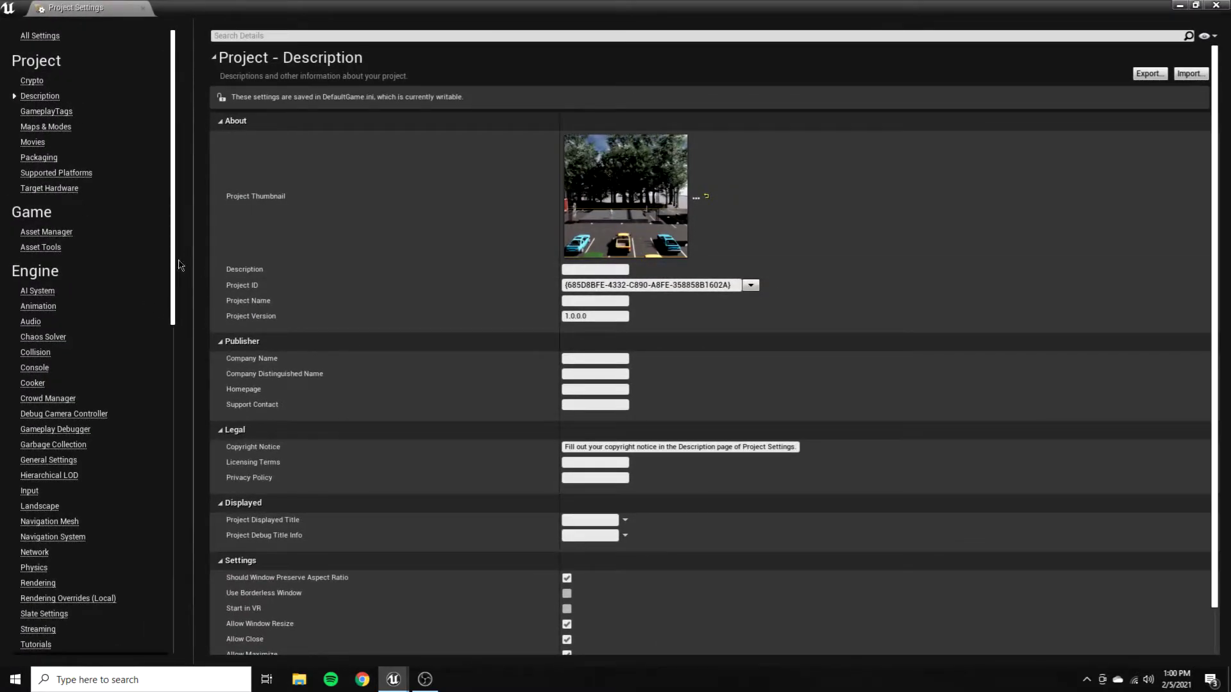
scroll(178, 318, down, 1)
scroll(177, 319, down, 5)
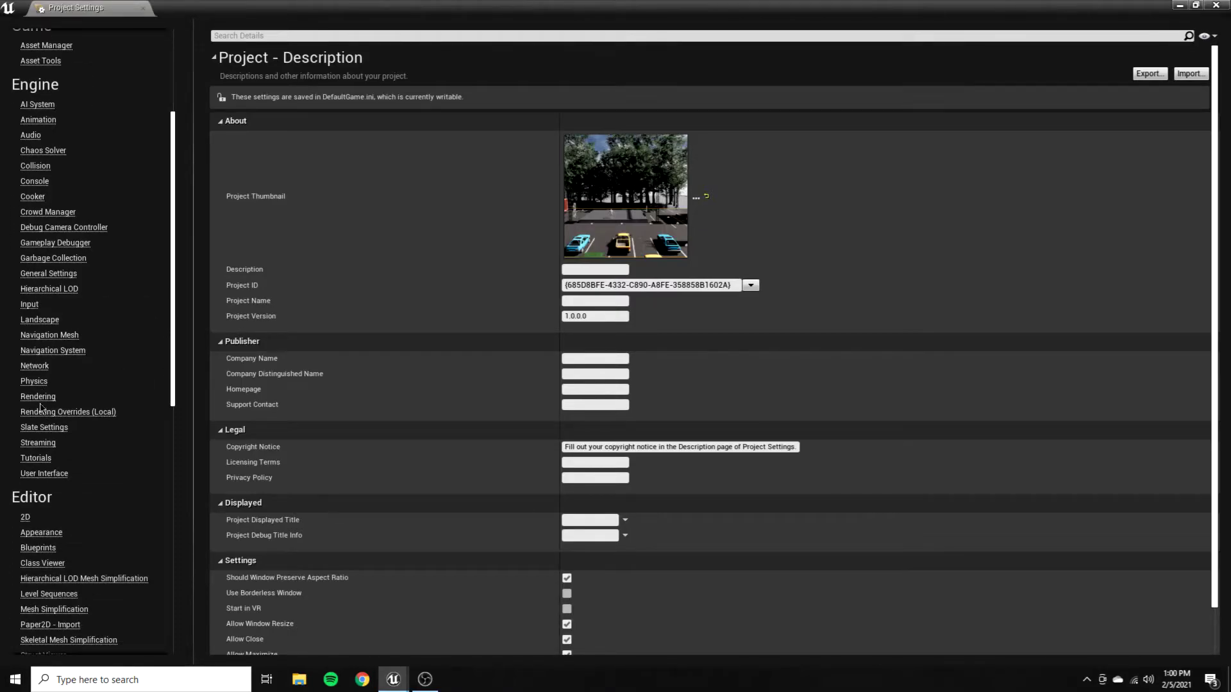
click(38, 397)
scroll(350, 263, down, 3)
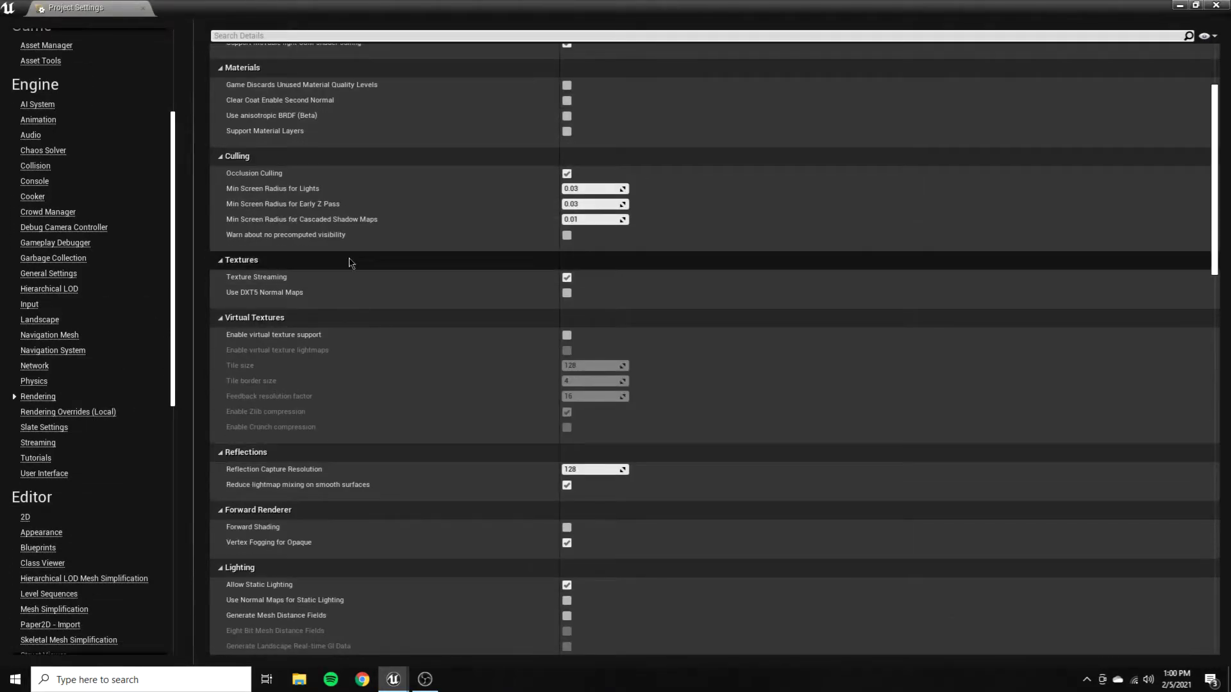
scroll(350, 263, down, 5)
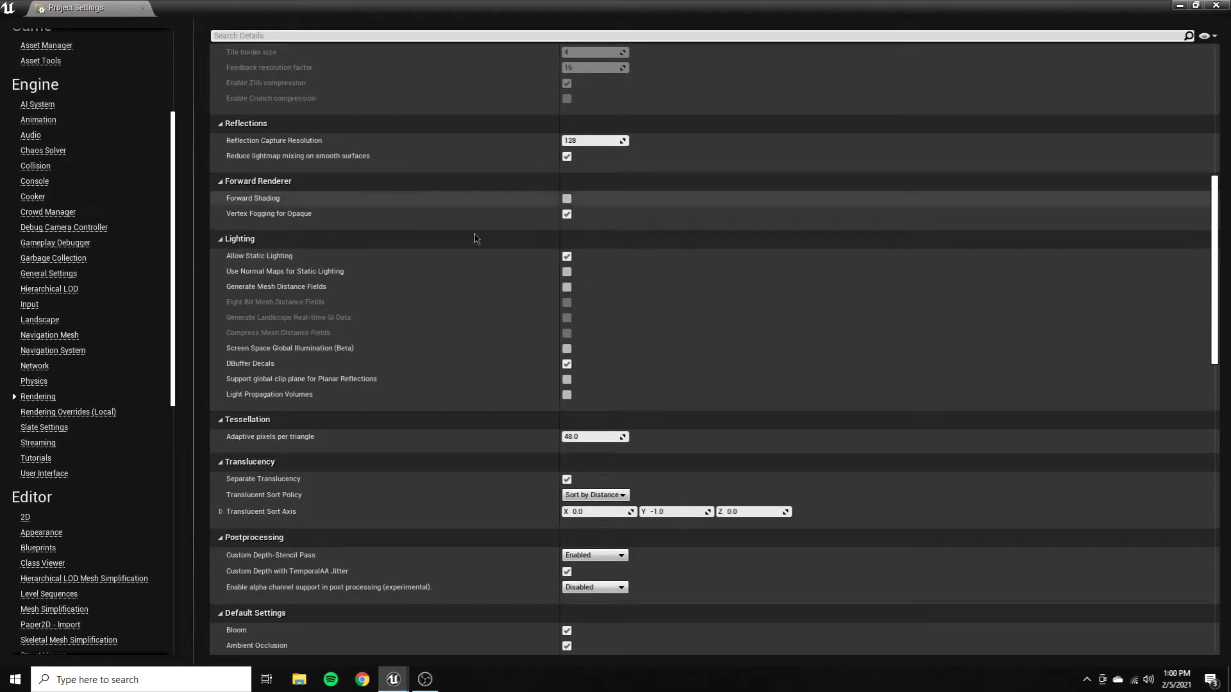
click(567, 258)
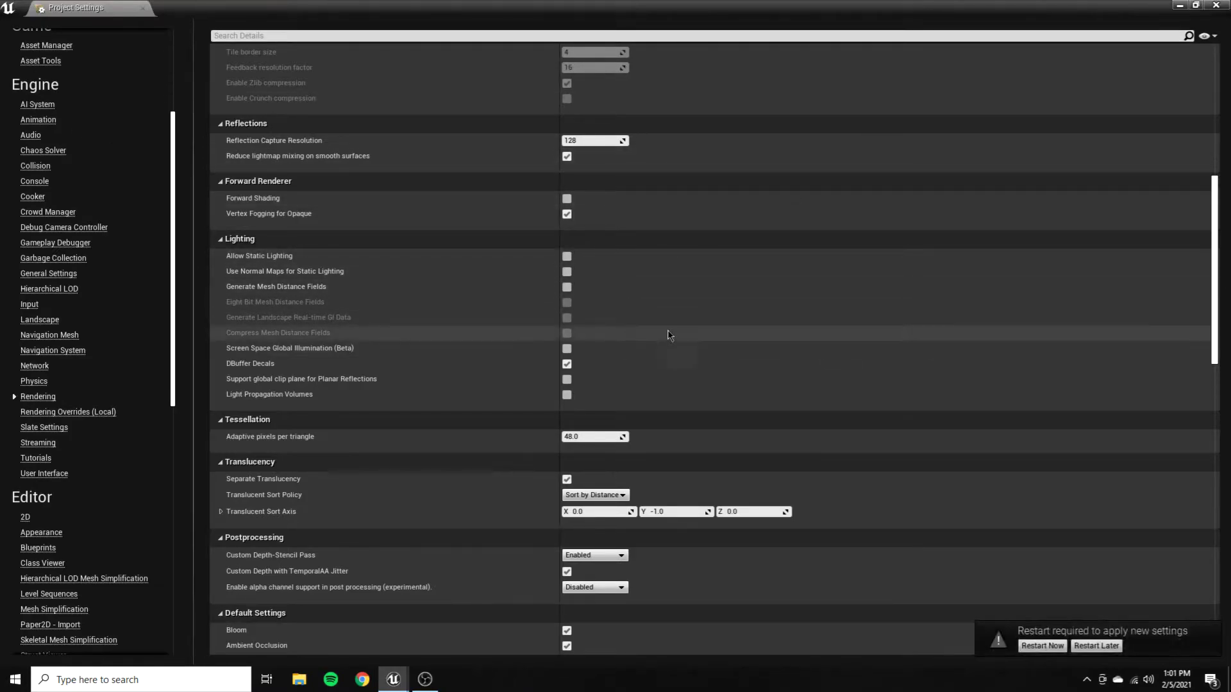
Restart the editor, saving the RIC level and RIC_BuiltData, and reopen the RIC level
click(1041, 646)
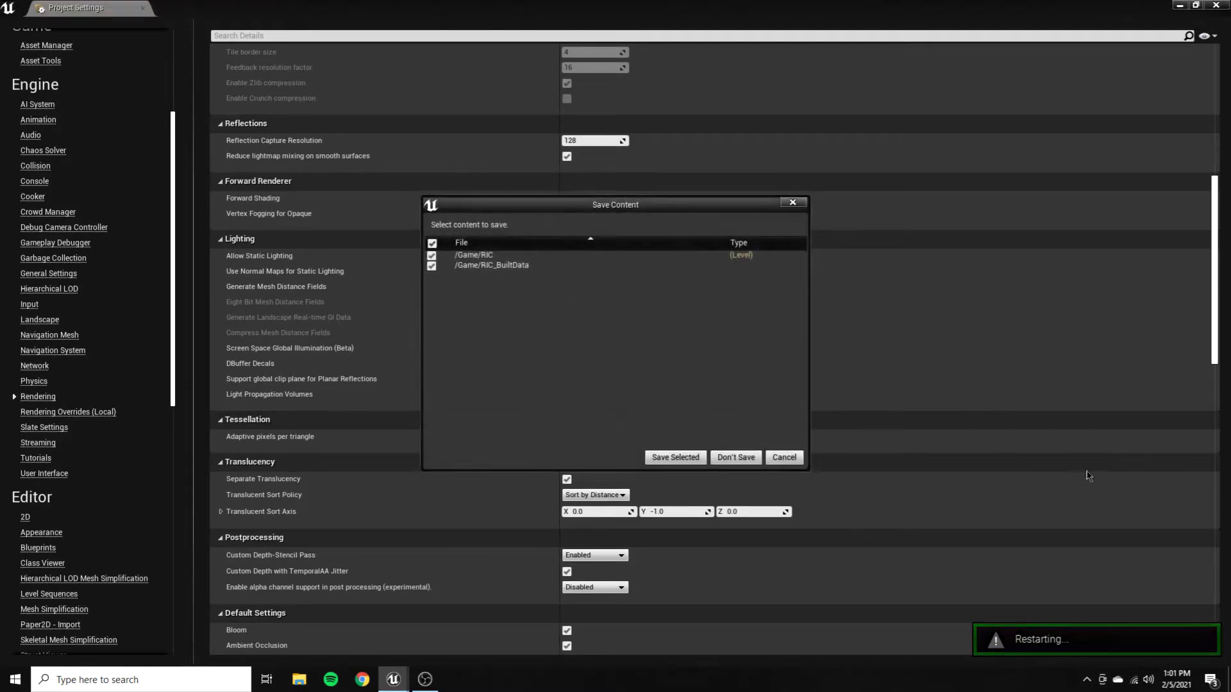
click(675, 457)
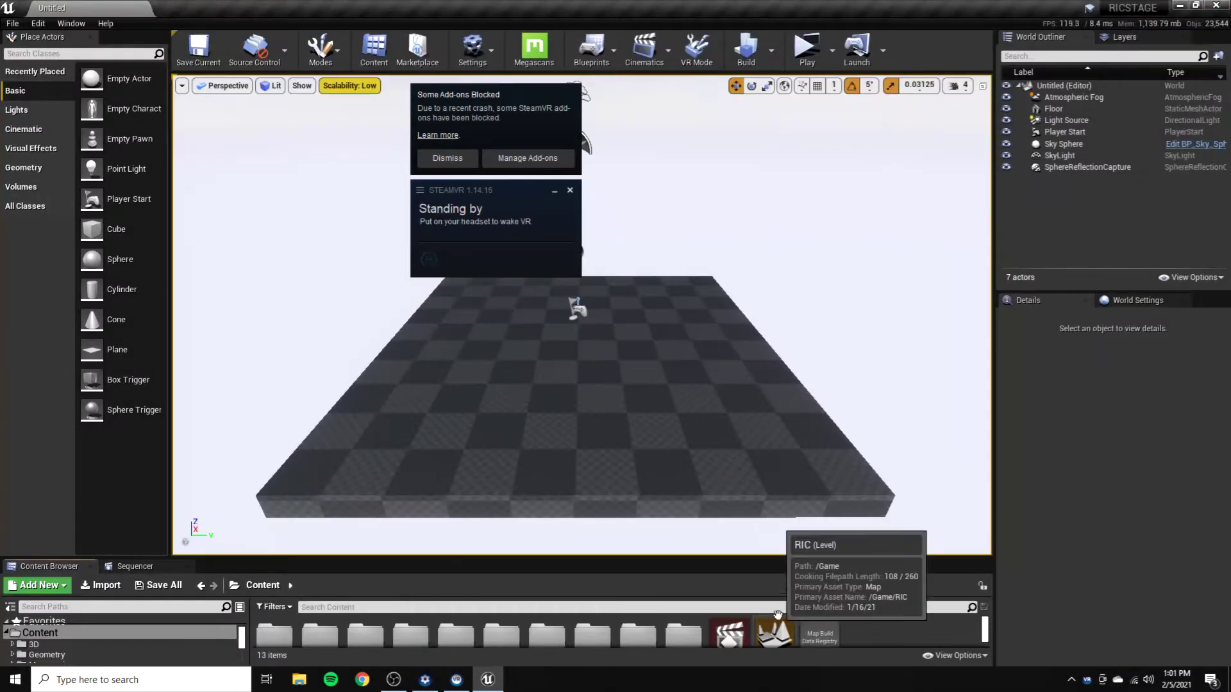
double_click(776, 616)
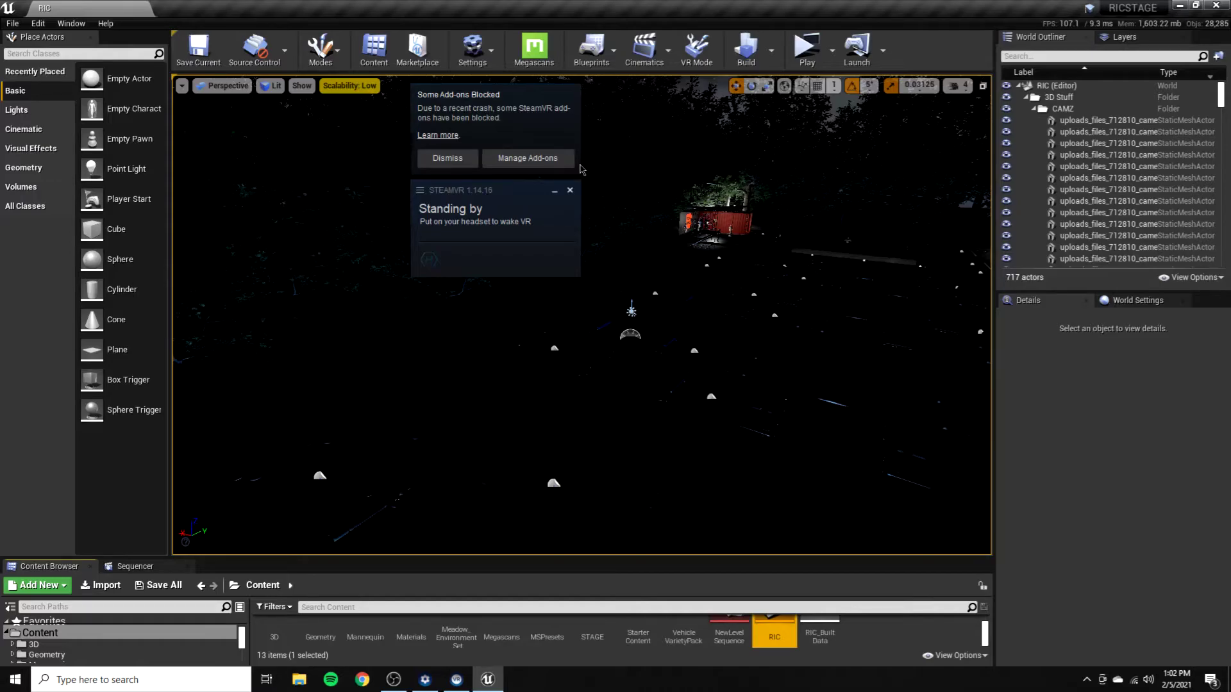
Place a spot light on the dark plane near the lone mannequin and tilt it to about -40° around its Y axis
scroll(777, 333, up, 5)
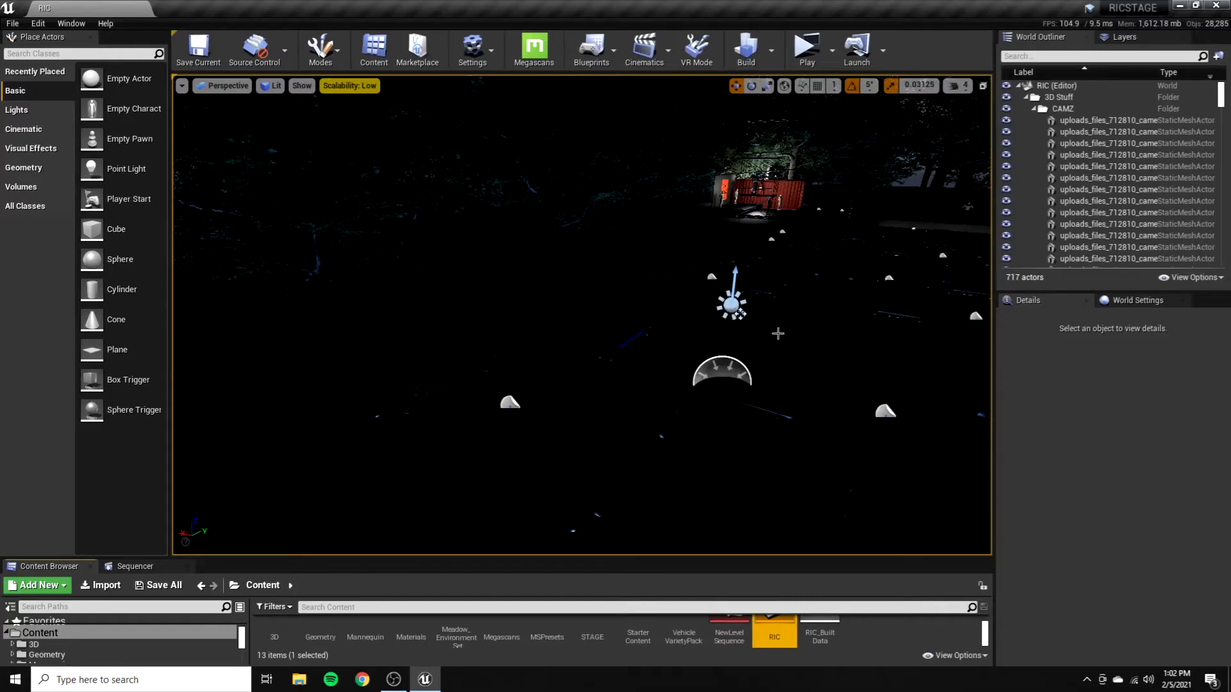
scroll(801, 352, down, 5)
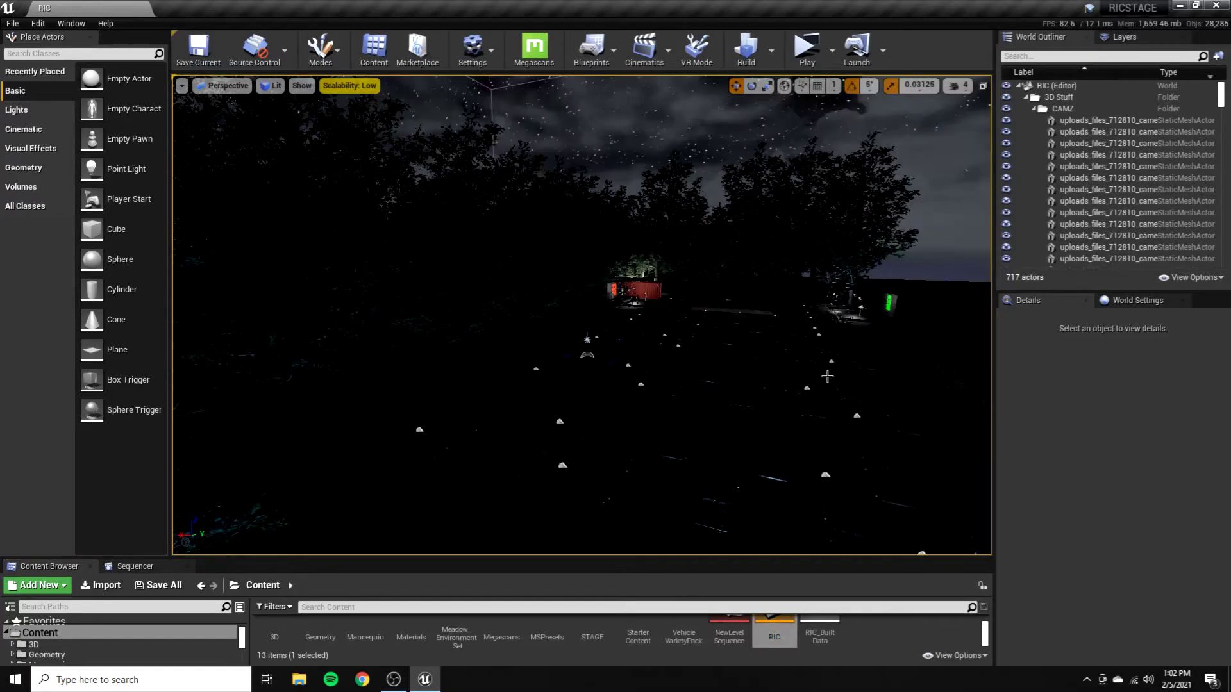
drag(827, 376, 779, 335)
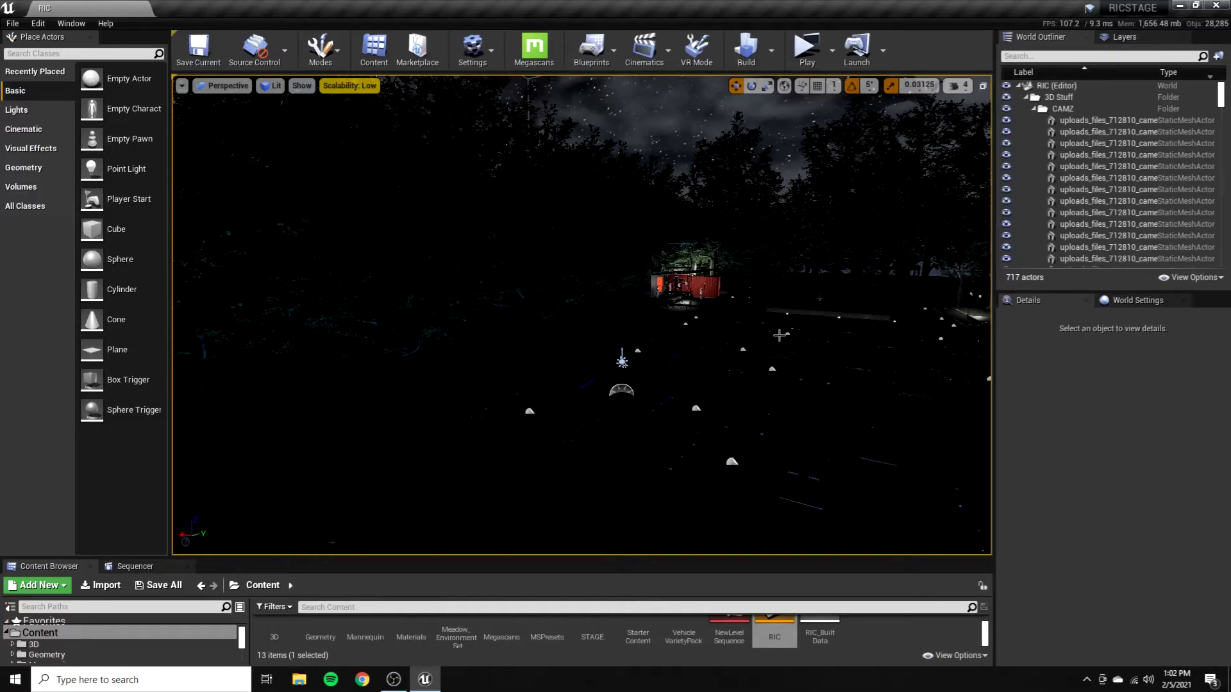
click(786, 334)
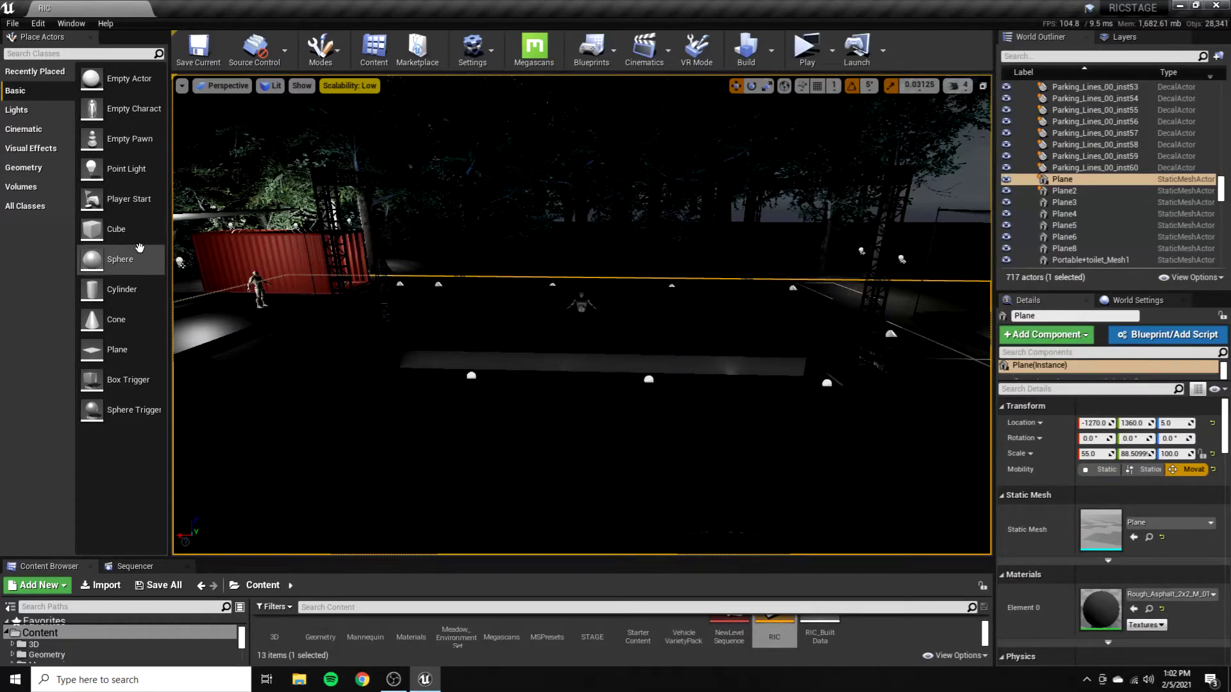
click(16, 109)
drag(122, 109, 708, 330)
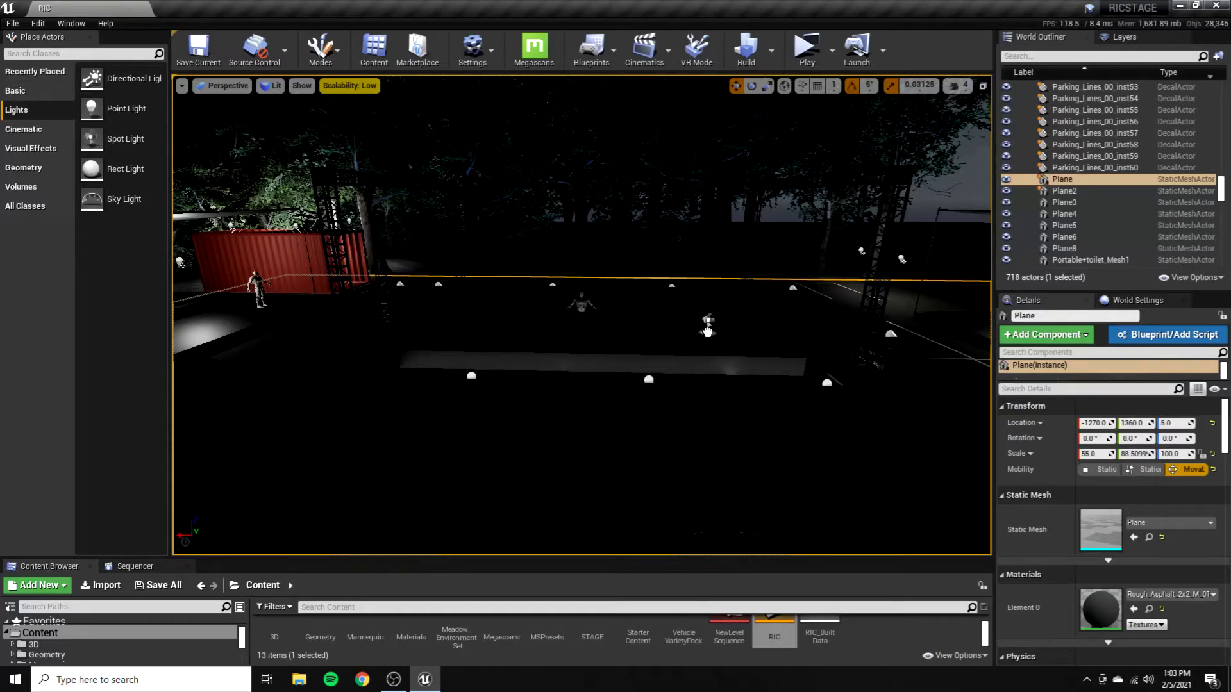
key(e)
drag(708, 325, 679, 359)
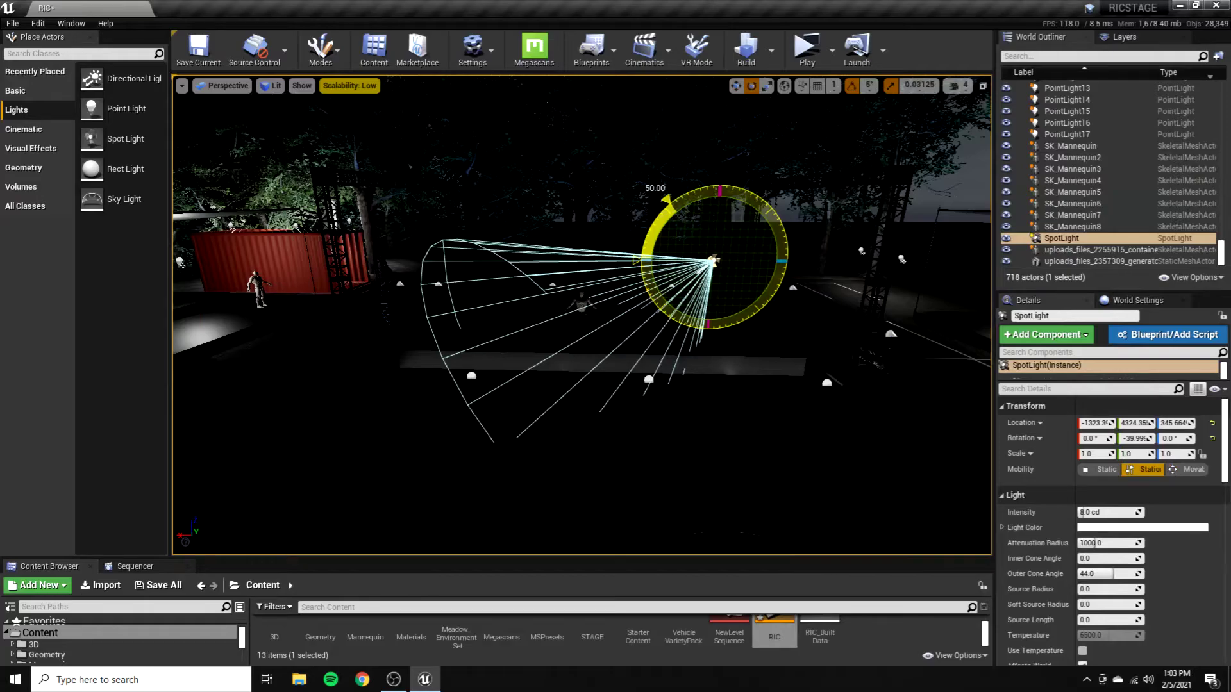
Move the spot light to about X -1240, Y 4169 so that it lines up with the mannequin
key(r)
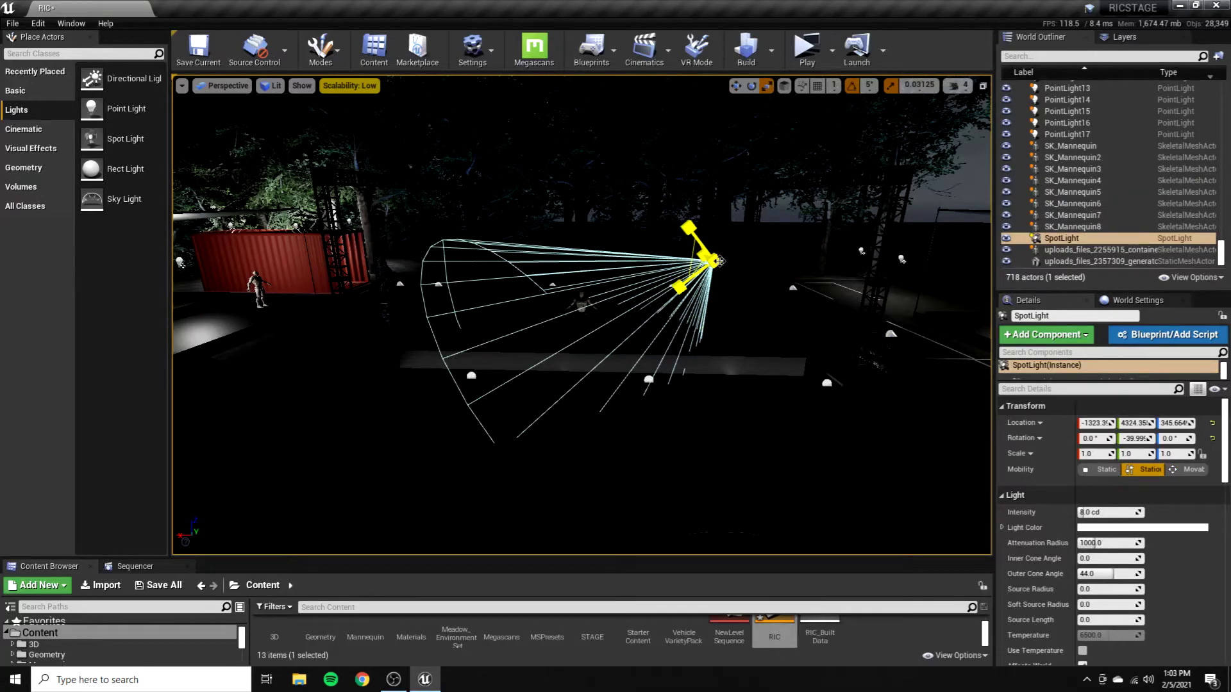
key(w)
right_drag(718, 260, 822, 284)
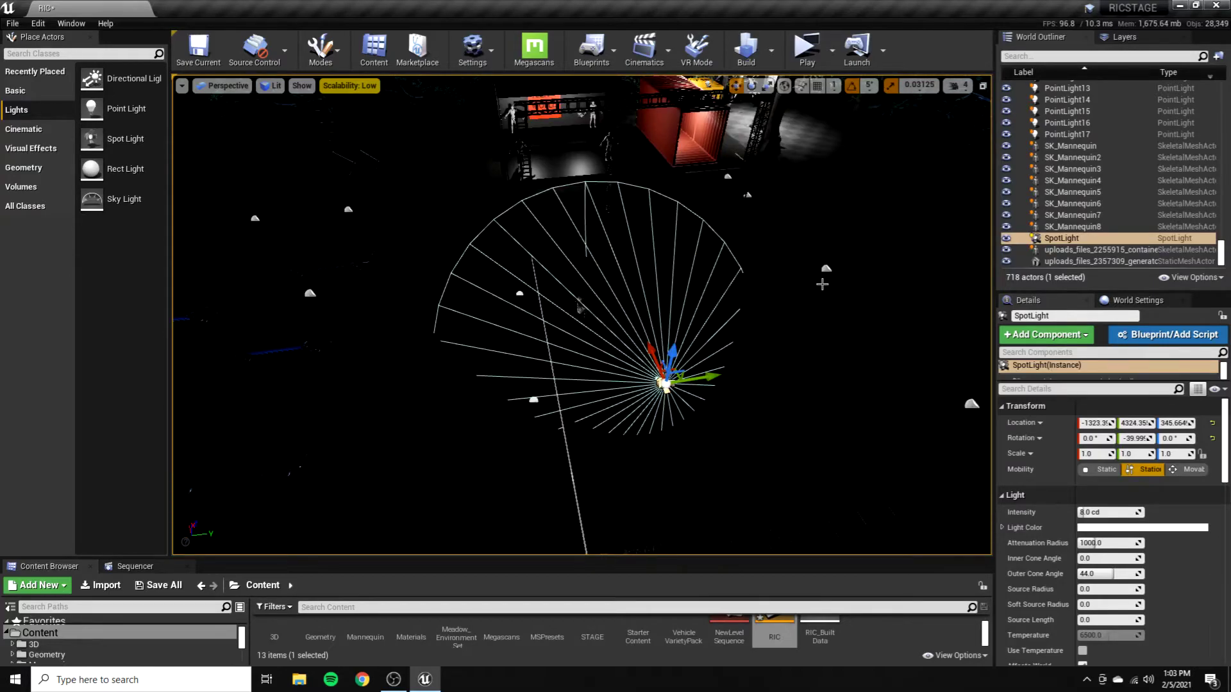
drag(658, 350, 587, 332)
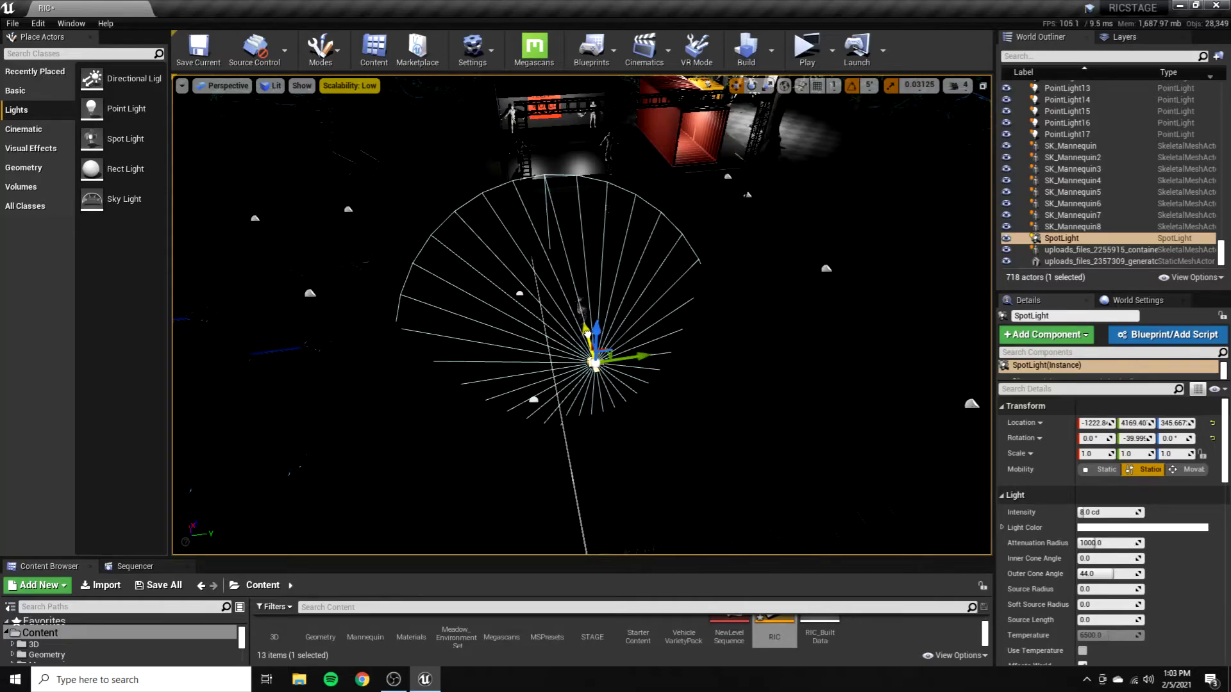
drag(588, 333, 580, 334)
right_drag(580, 333, 871, 368)
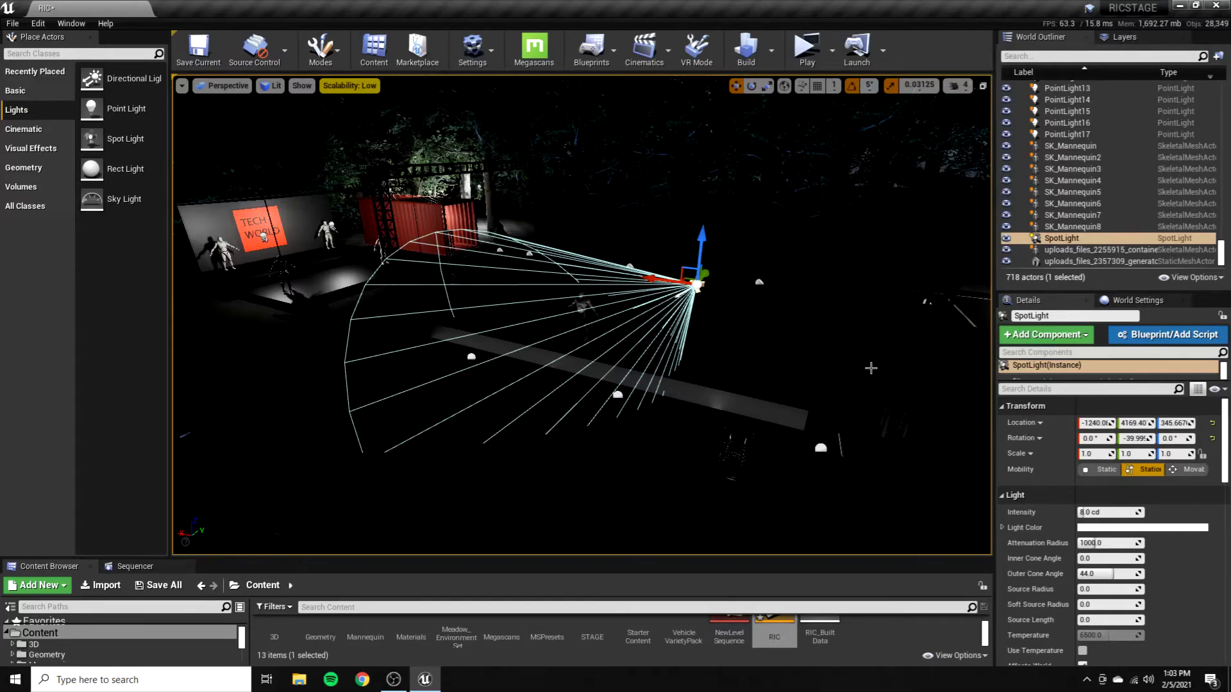
right_drag(870, 368, 1061, 431)
Set the spot light's intensity to 120 cd and shift it to about X -1149, Z 425
click(1122, 512)
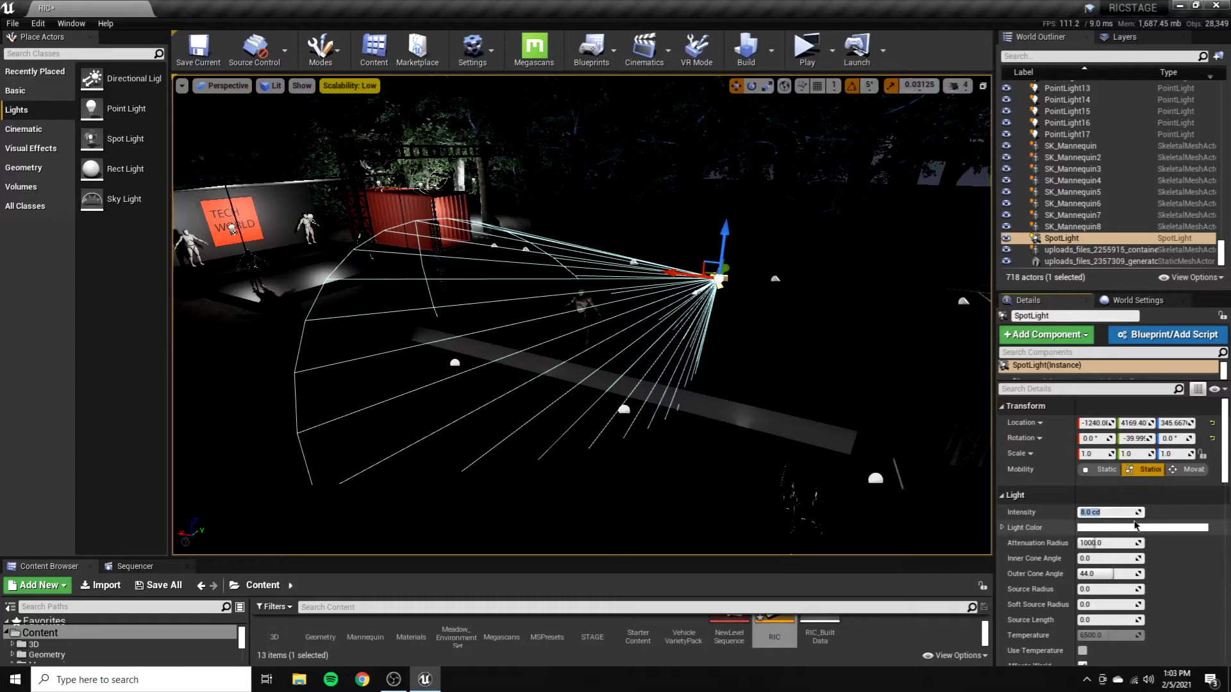
text(80)
key(Return)
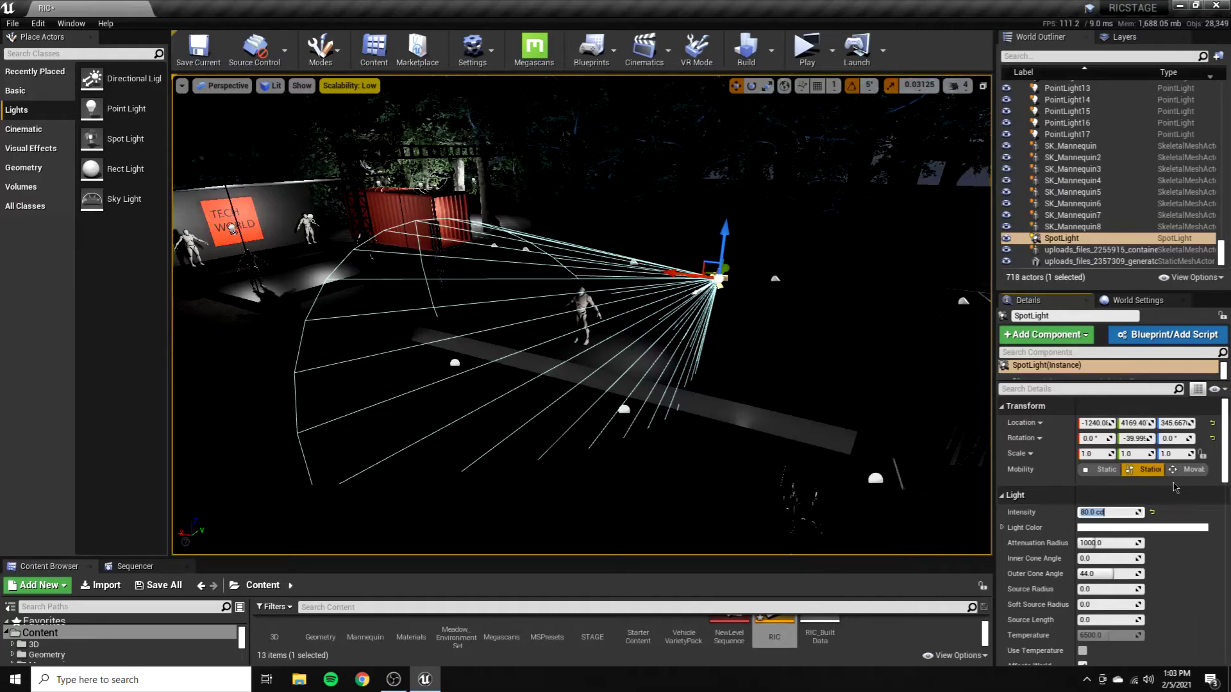
text(120)
key(Return)
drag(679, 273, 642, 242)
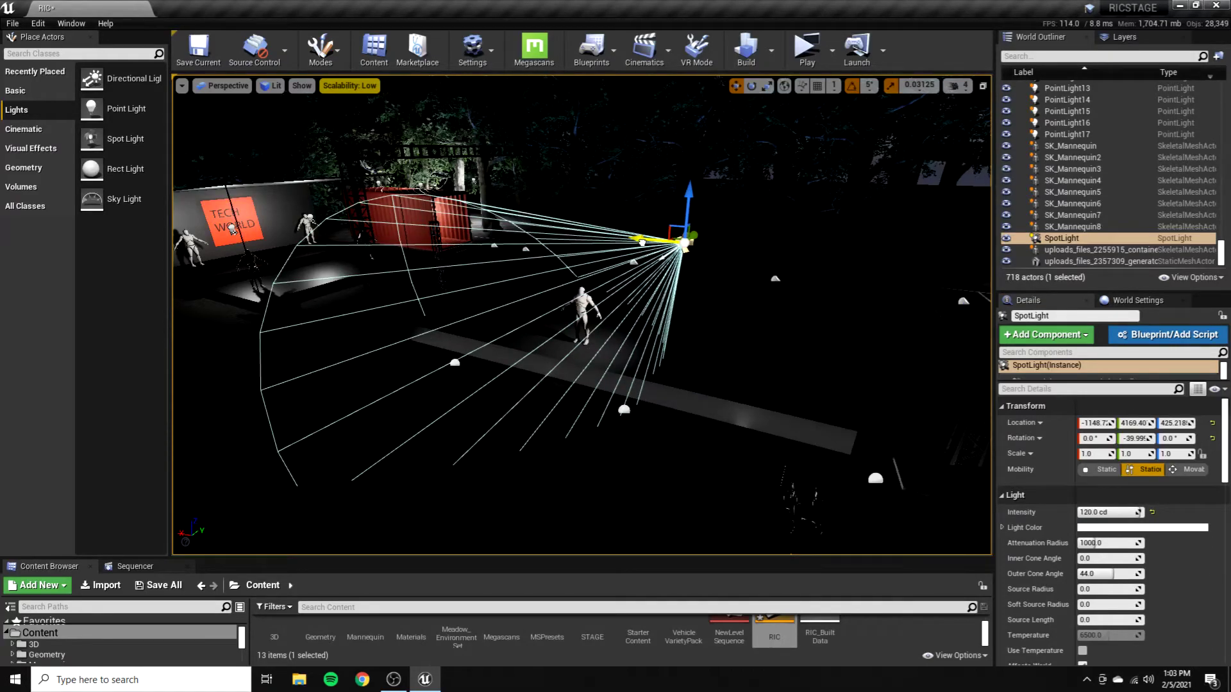
Change the spot light's color to a saturated magenta
click(1142, 527)
drag(897, 416, 848, 399)
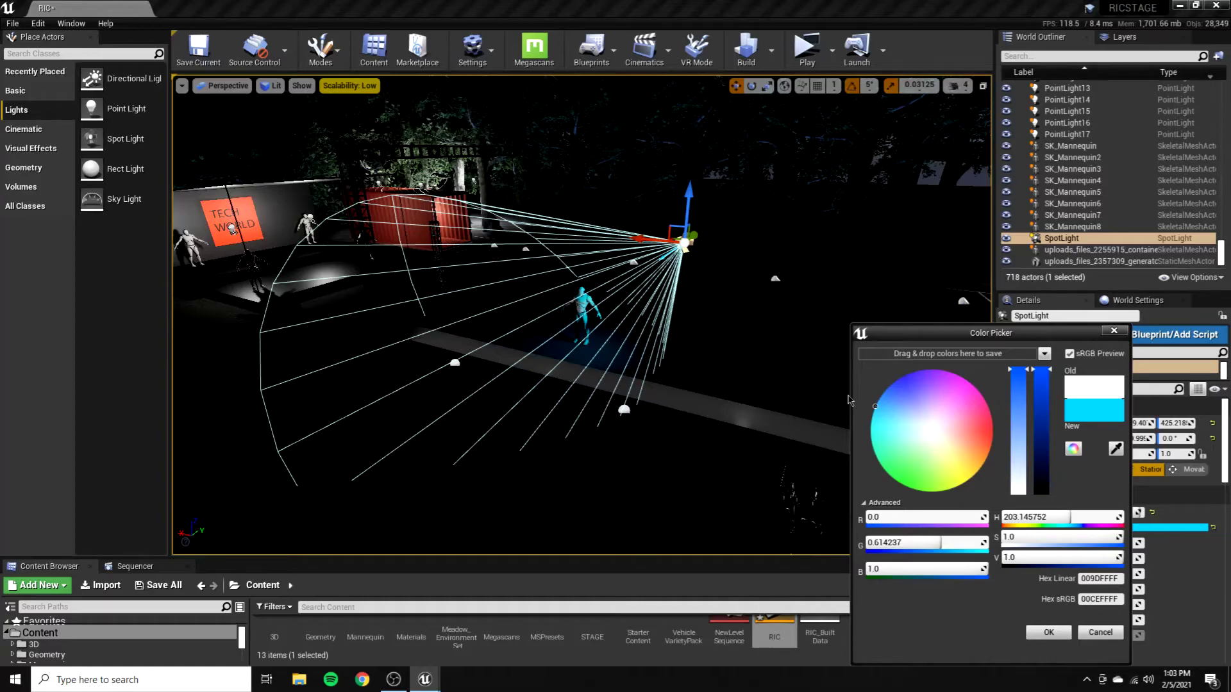
drag(848, 400, 971, 394)
click(1062, 637)
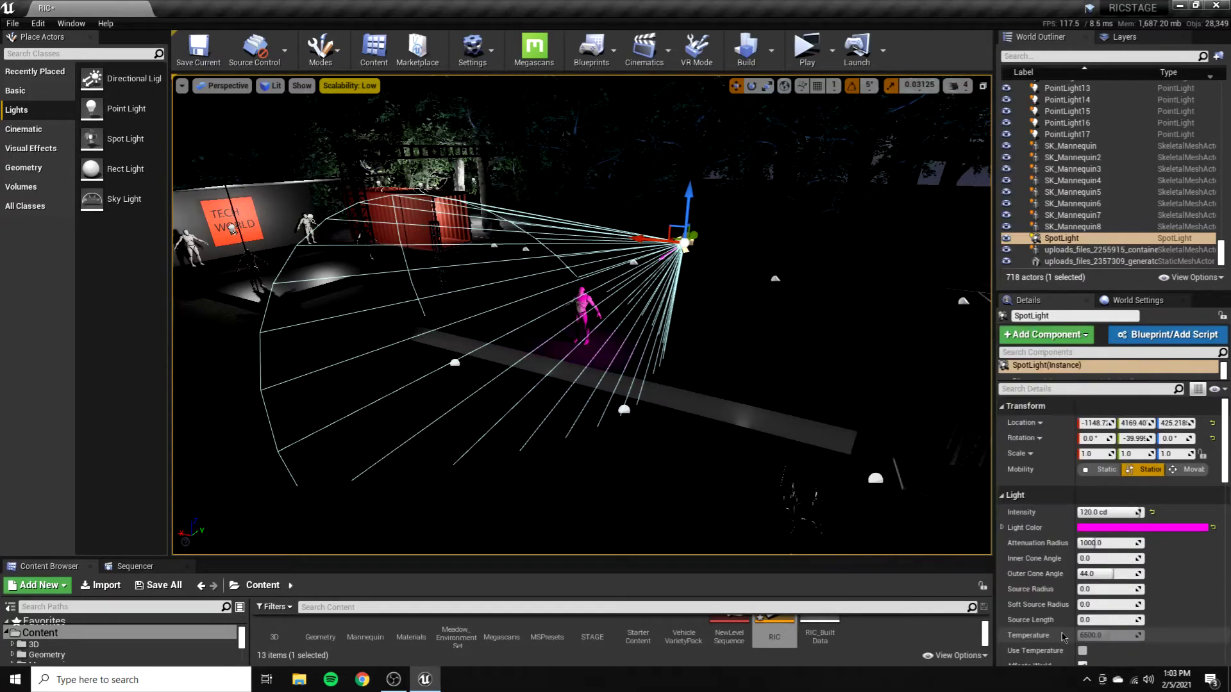
Duplicate the magenta spot light, move the copy across the mannequin to about X -513 and turn it to 180° around its Z axis
alt+drag(632, 238, 633, 237)
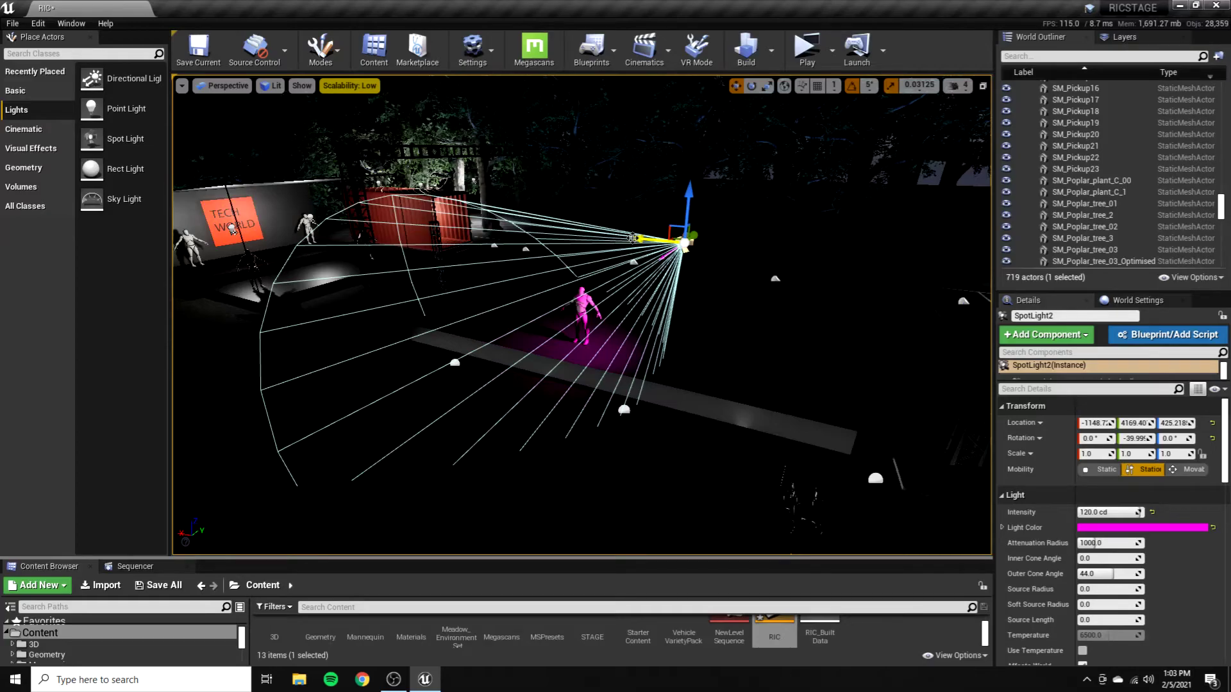
drag(633, 238, 545, 229)
key(e)
drag(614, 231, 606, 241)
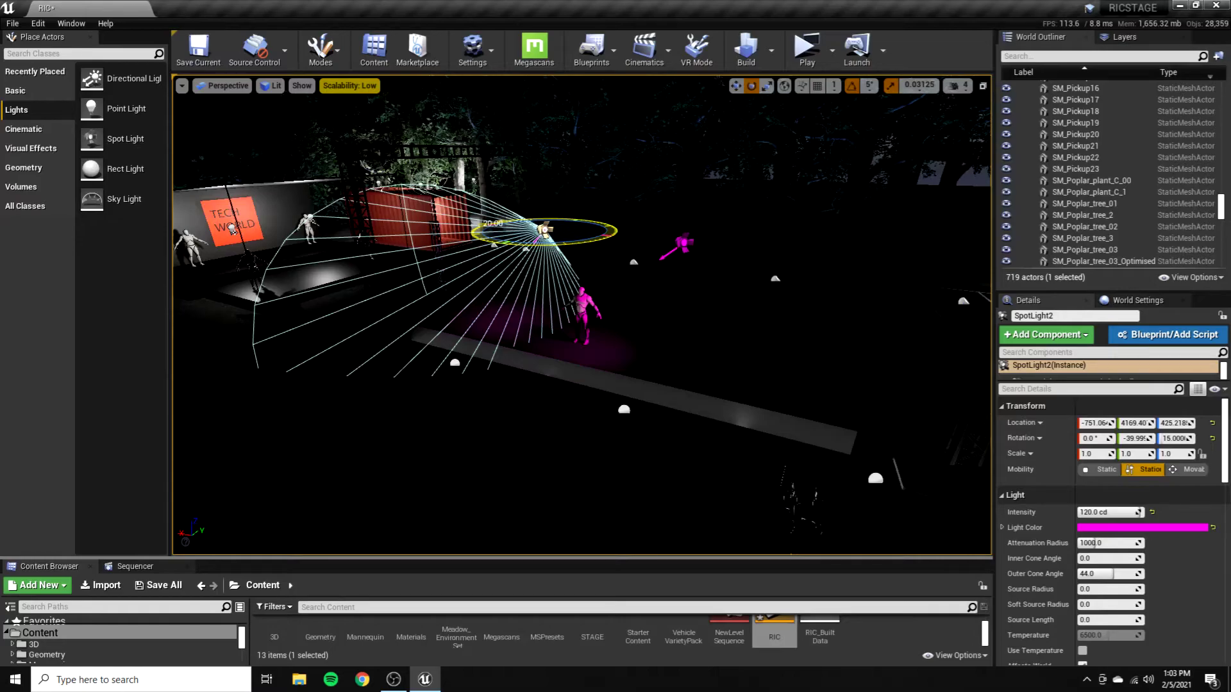
drag(545, 230, 537, 241)
key(w)
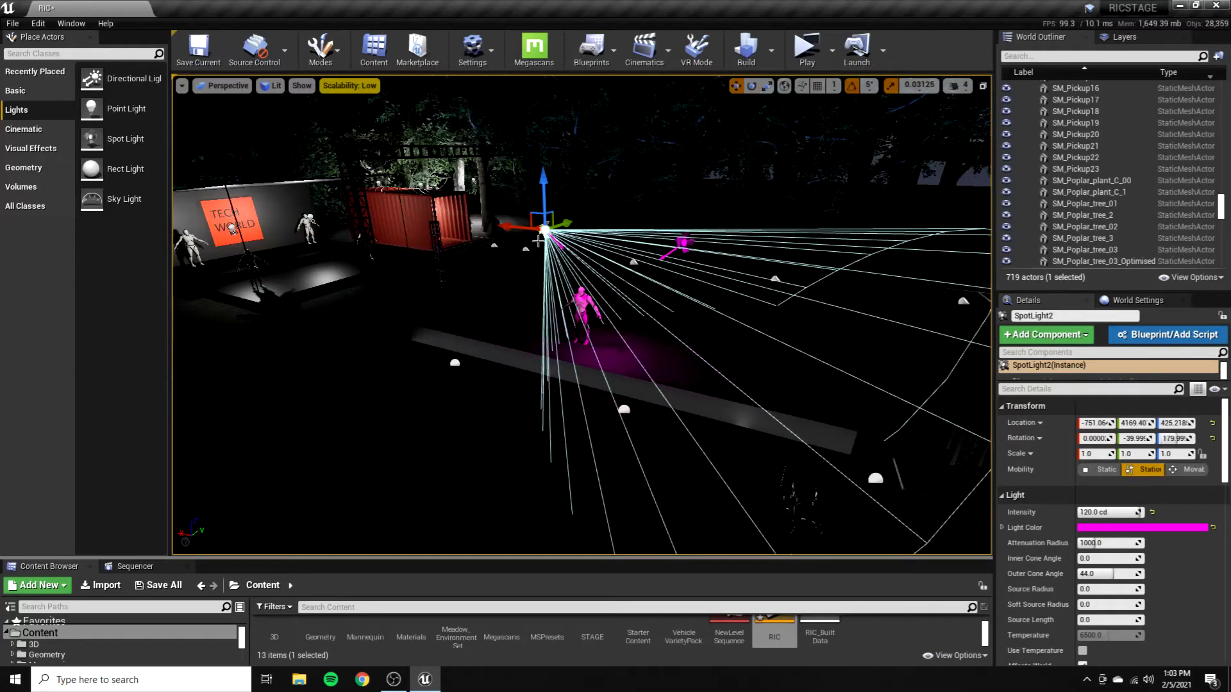
drag(537, 241, 470, 236)
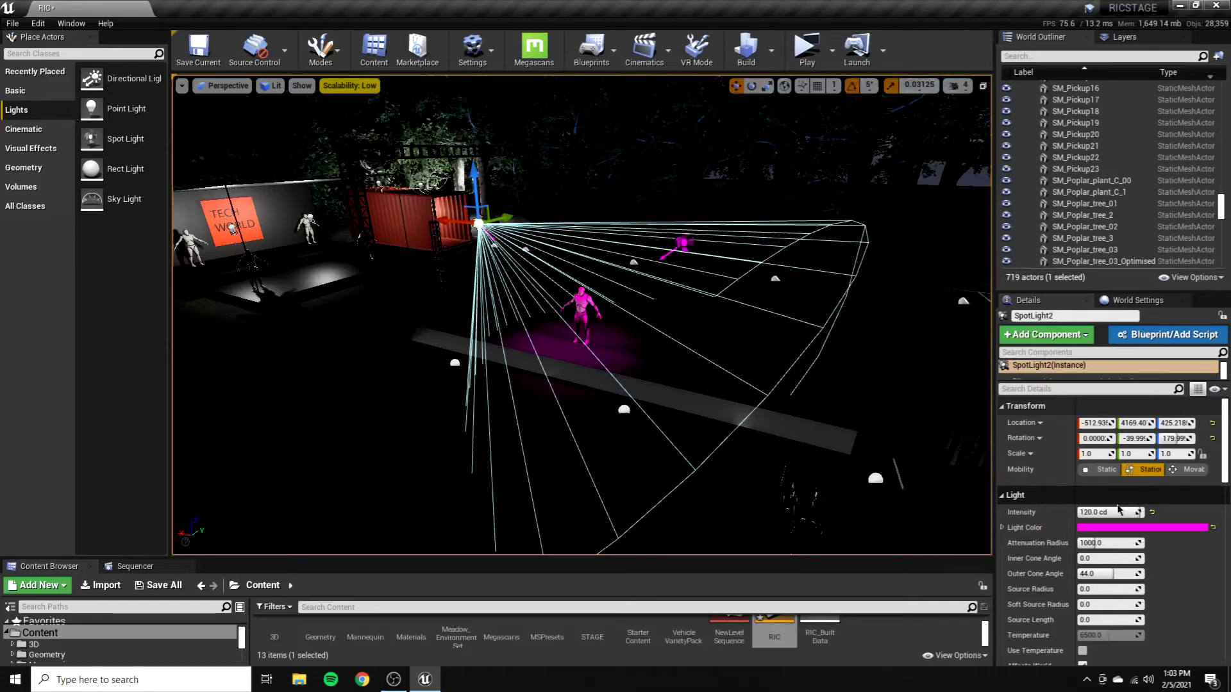
Change the duplicated spot light's color to a saturated blue
click(1141, 527)
click(893, 367)
drag(895, 366, 879, 367)
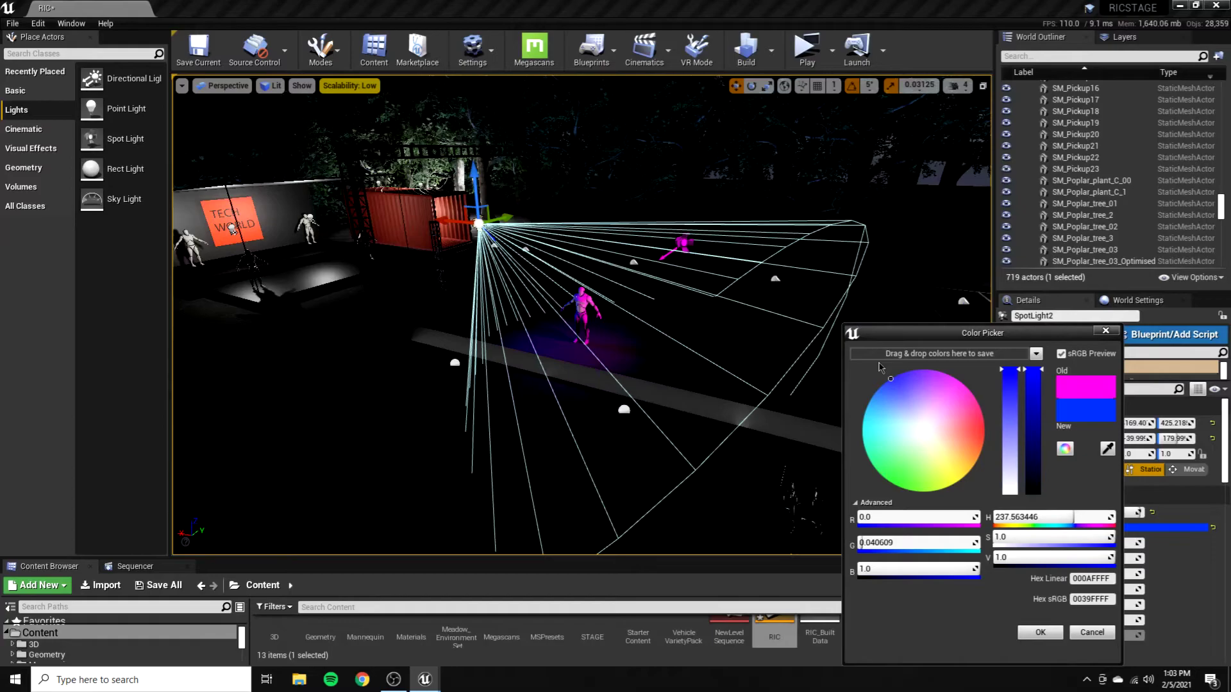
drag(879, 367, 880, 368)
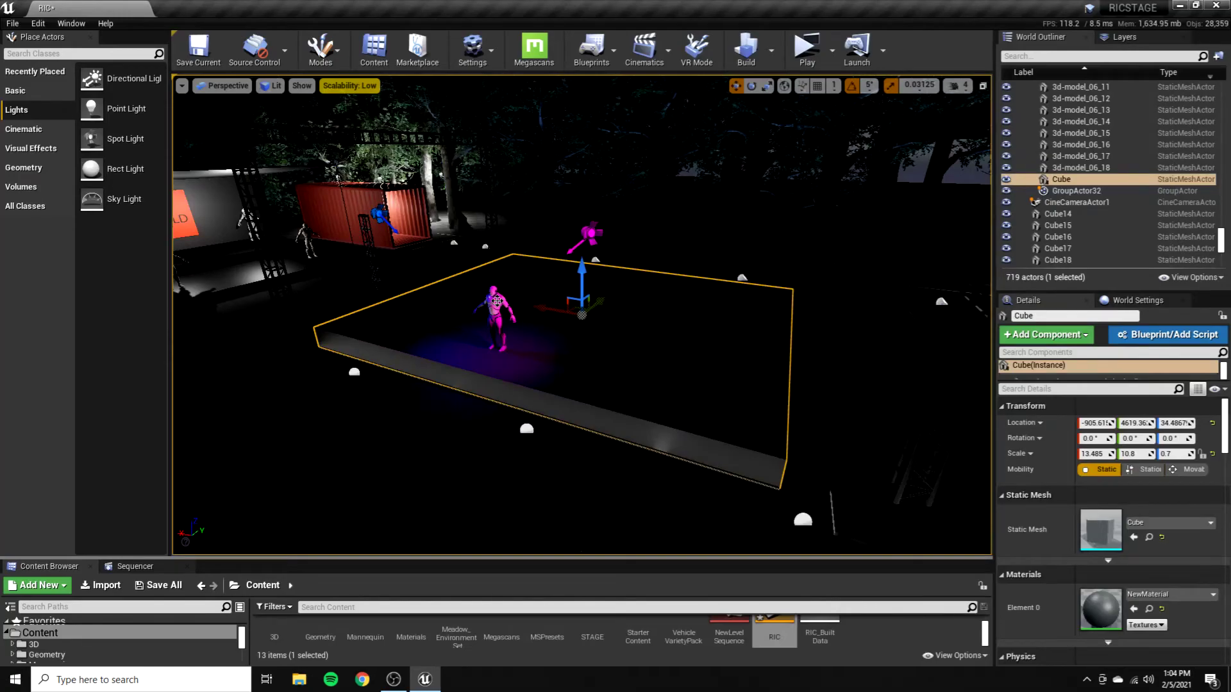
Select the lone mannequin on the platform and frame it up close to examine its two-colored lighting from the front
click(497, 302)
key(f)
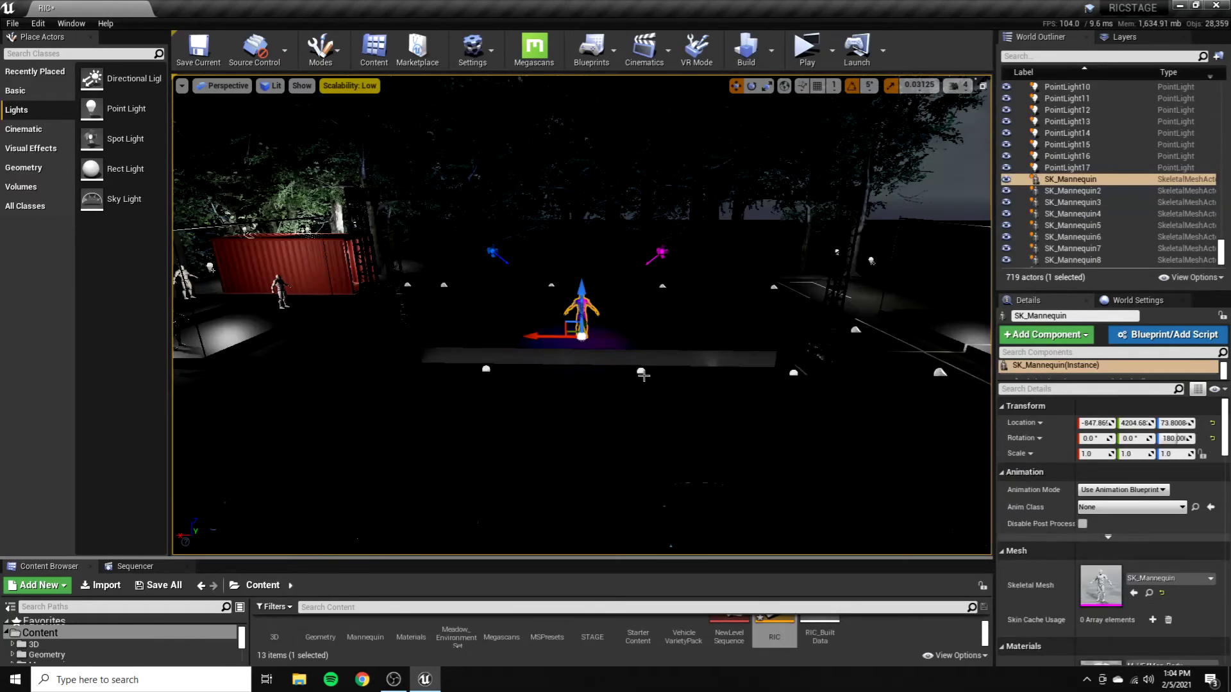
key(f)
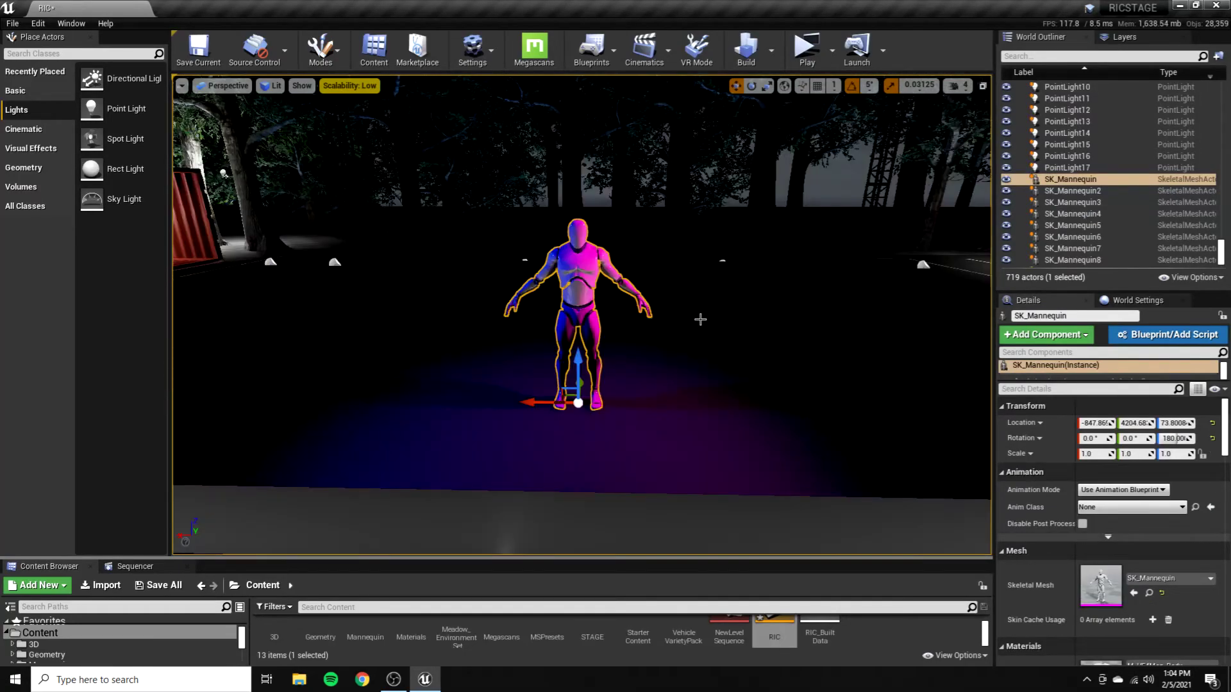